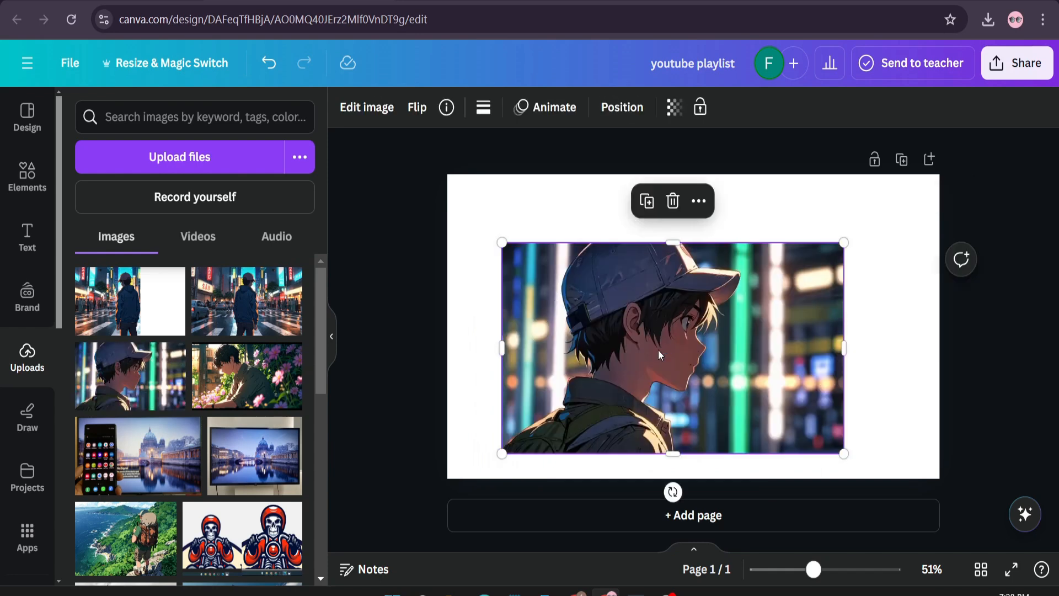
- Flip the portrait image of the boy horizontally and remove its background
left_click(418, 108)
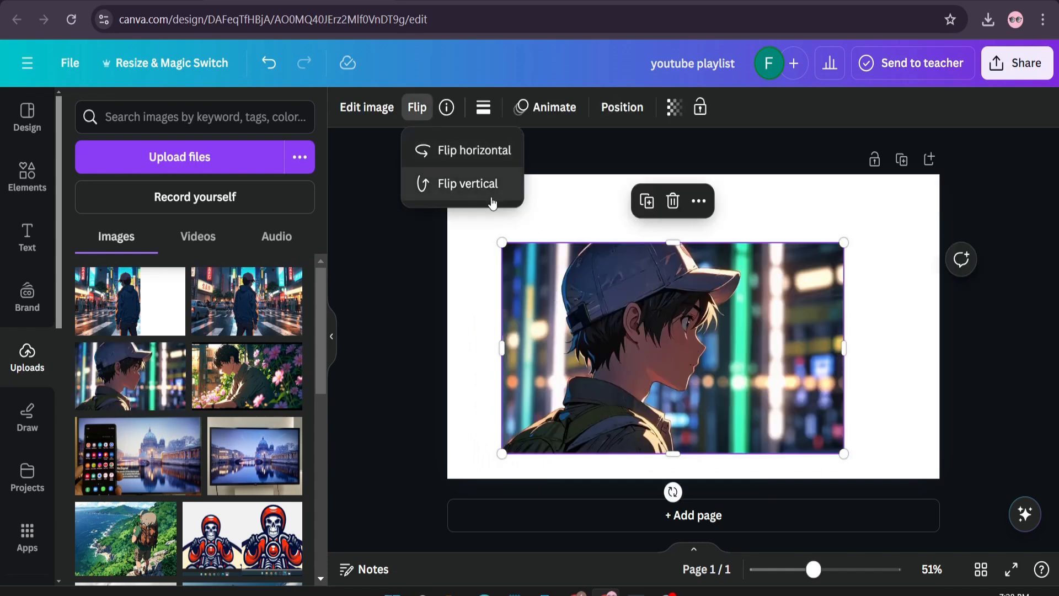
left_click(479, 165)
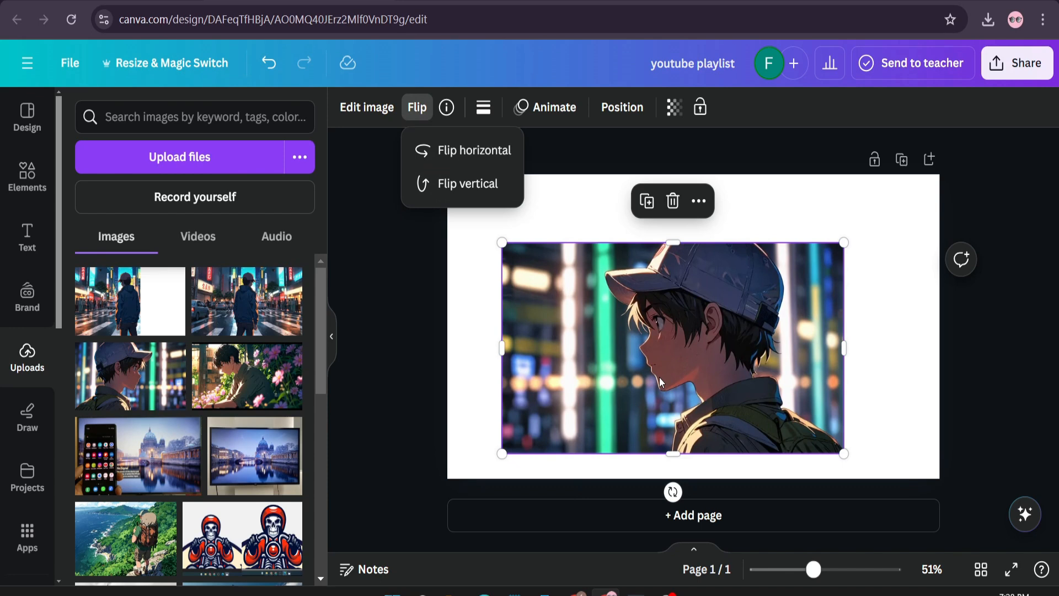
left_click(664, 341)
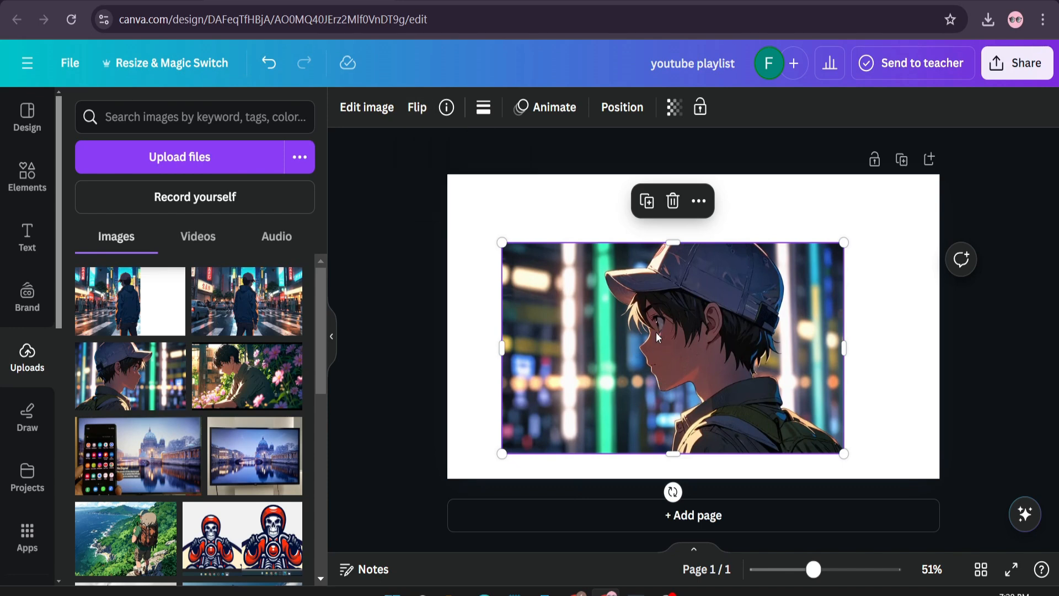
left_click(373, 109)
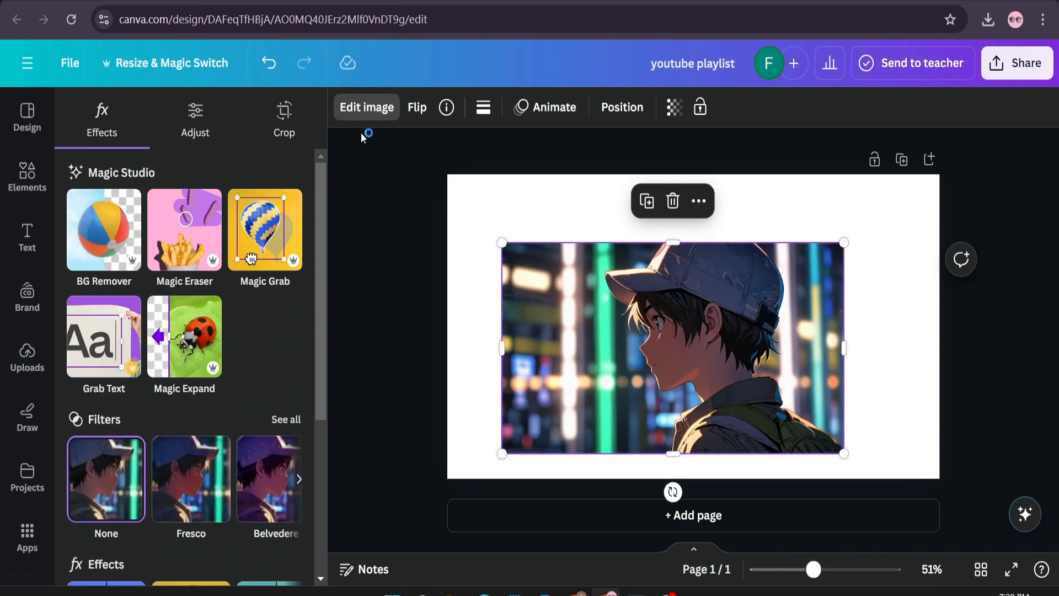
left_click(94, 250)
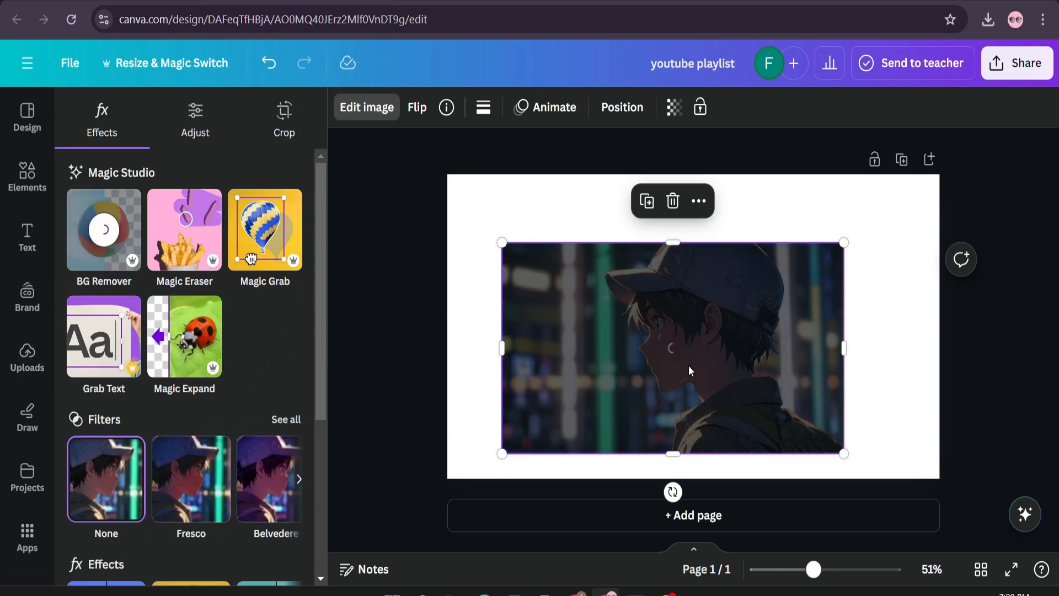
- Add a second page, fill it with the uploaded street-crossing image and flip that image horizontally
left_click(696, 518)
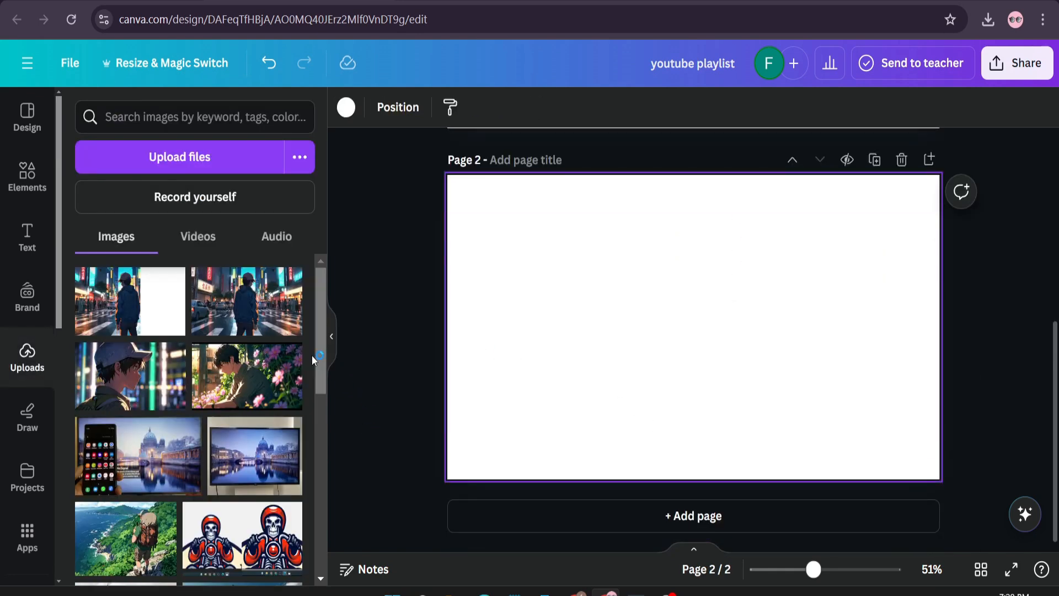
left_click_drag(267, 319, 600, 330)
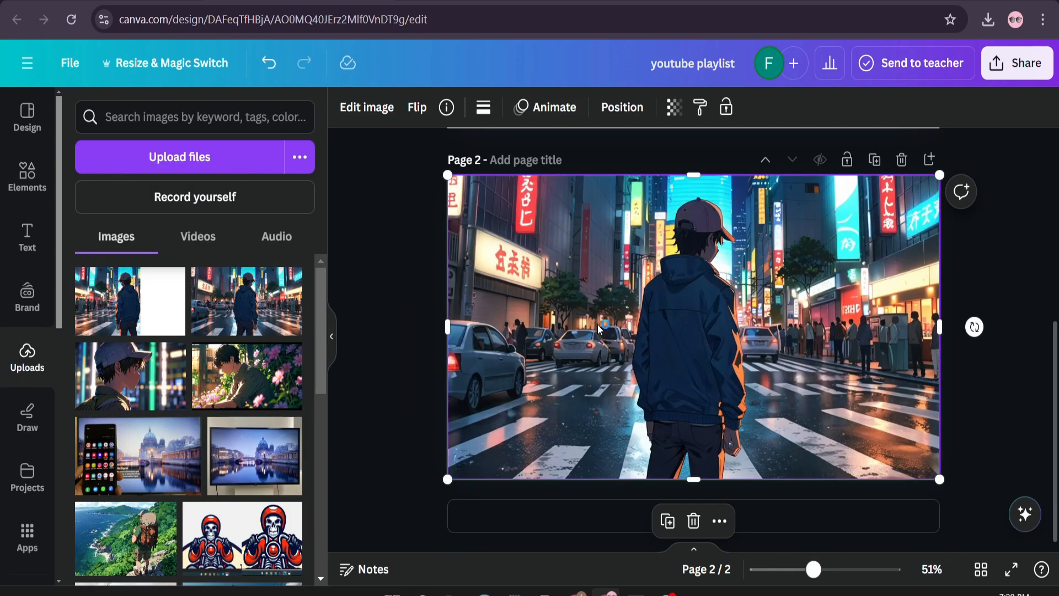
left_click(417, 107)
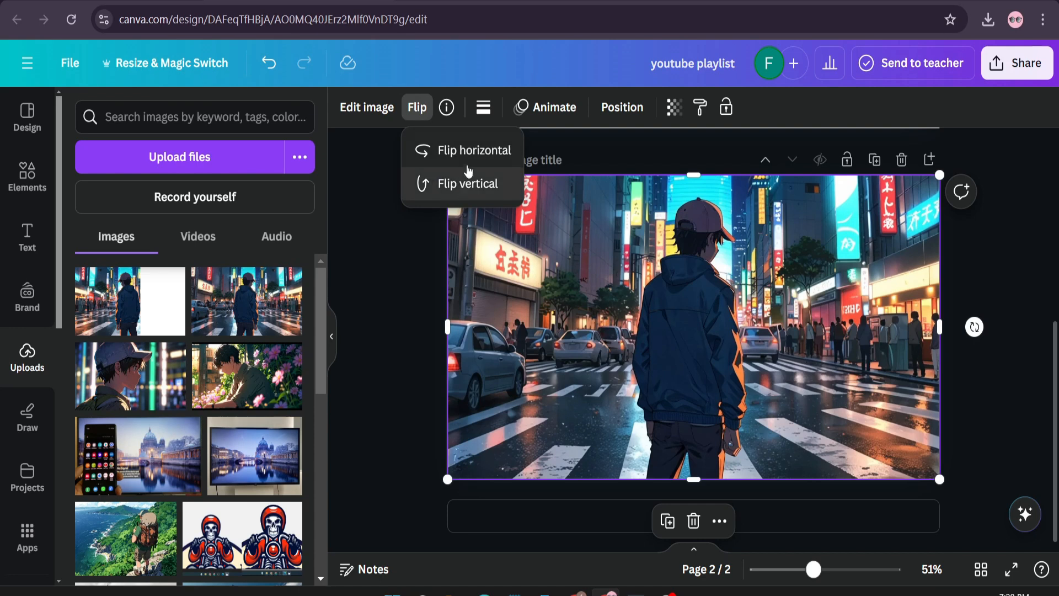
left_click(472, 164)
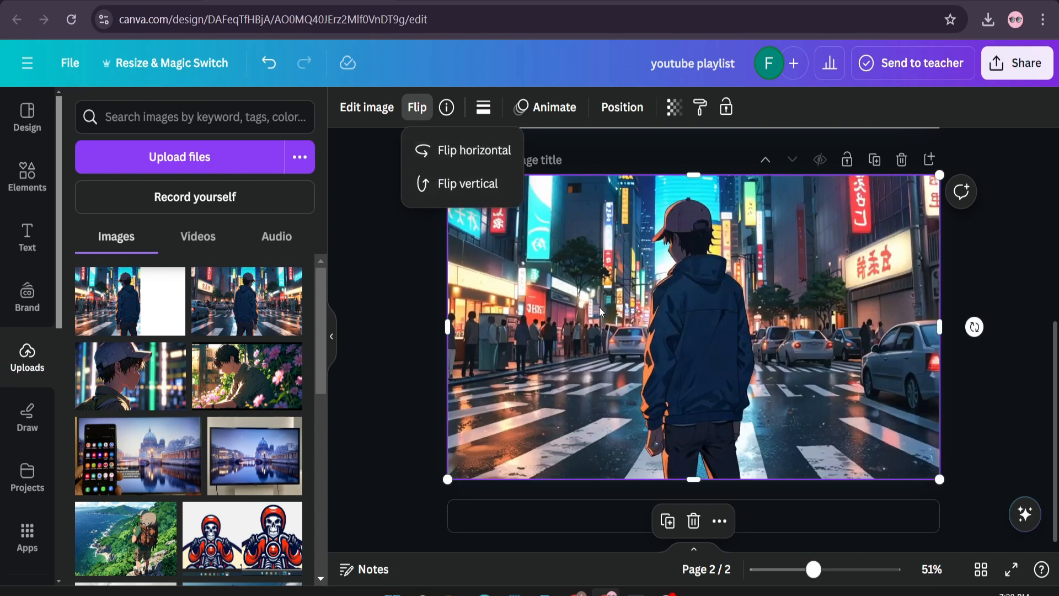
- Crop the street image on both sides to about 729 × 720, ending just behind the boy, and align it with the page's left edge
left_click_drag(935, 329, 755, 329)
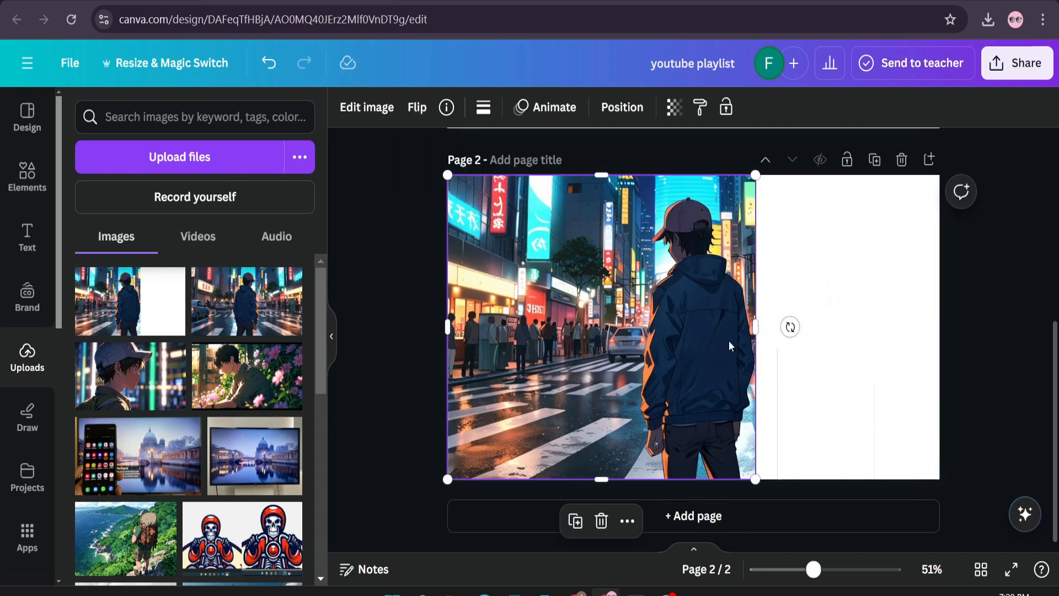
left_click_drag(450, 329, 481, 341)
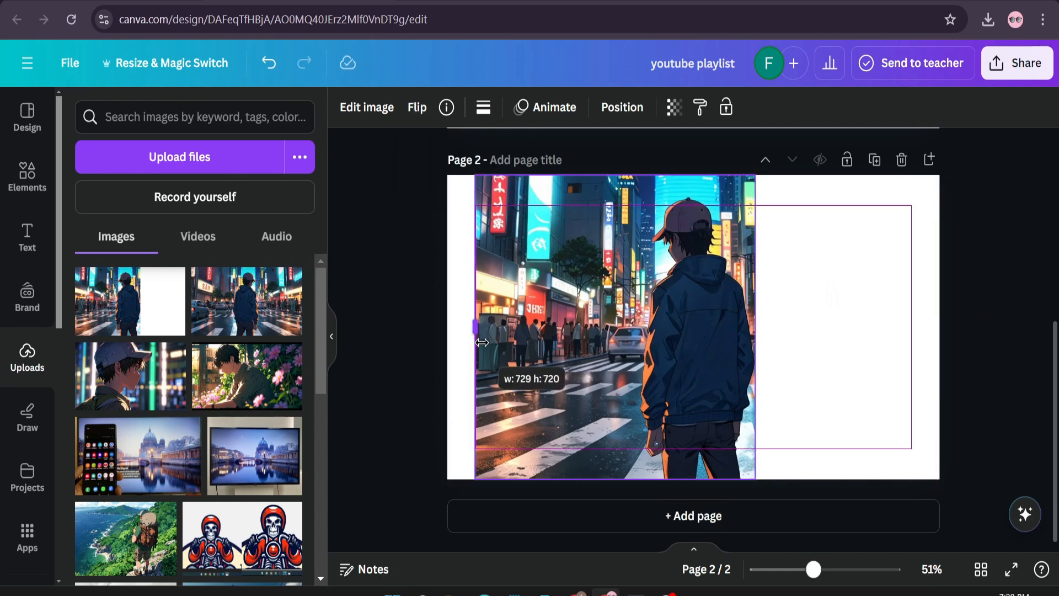
left_click_drag(633, 340, 605, 339)
left_click(401, 289)
left_click(540, 311)
left_click(861, 253)
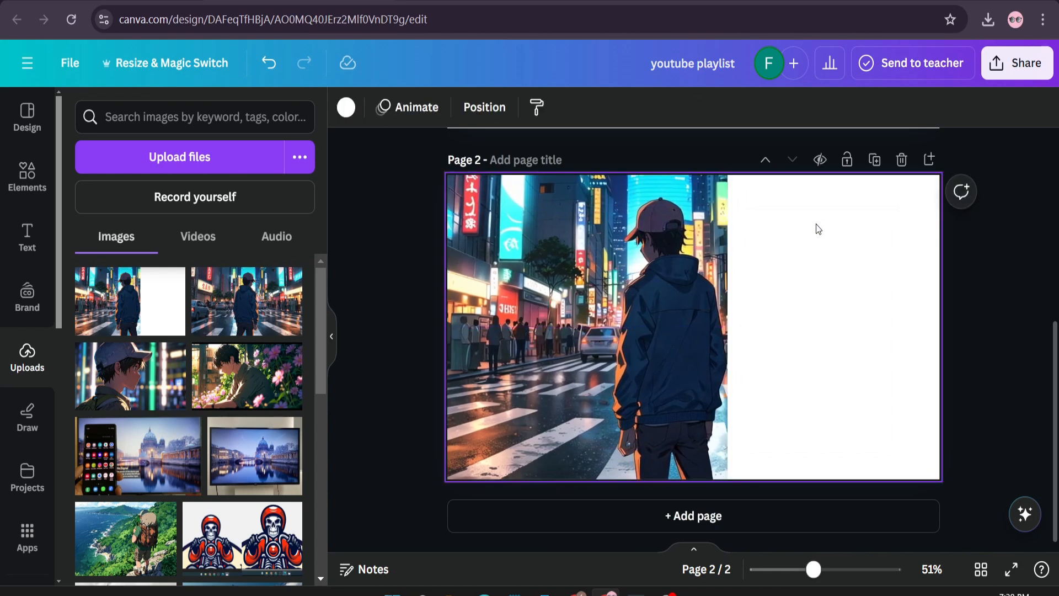
- Download only page 2 of the design as a PNG
left_click(1016, 63)
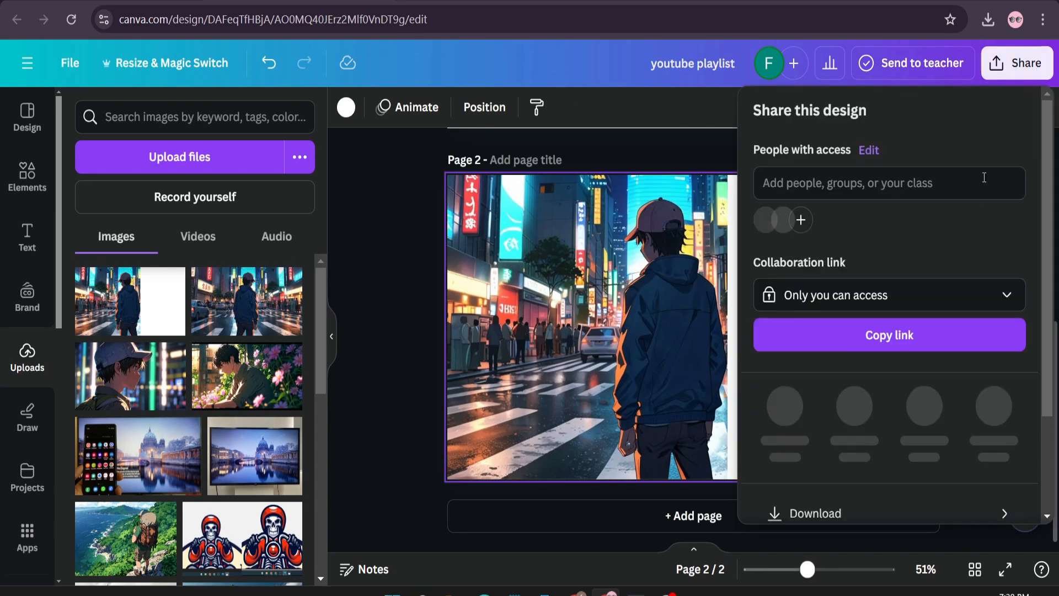
scroll(1005, 436, "down", 2)
left_click(1004, 384)
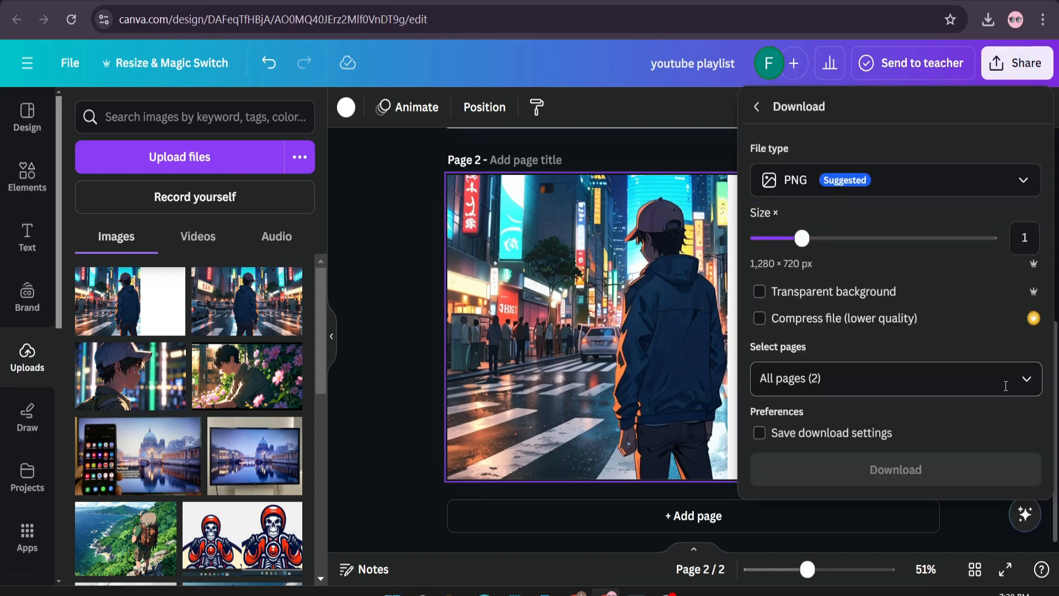
left_click(1020, 385)
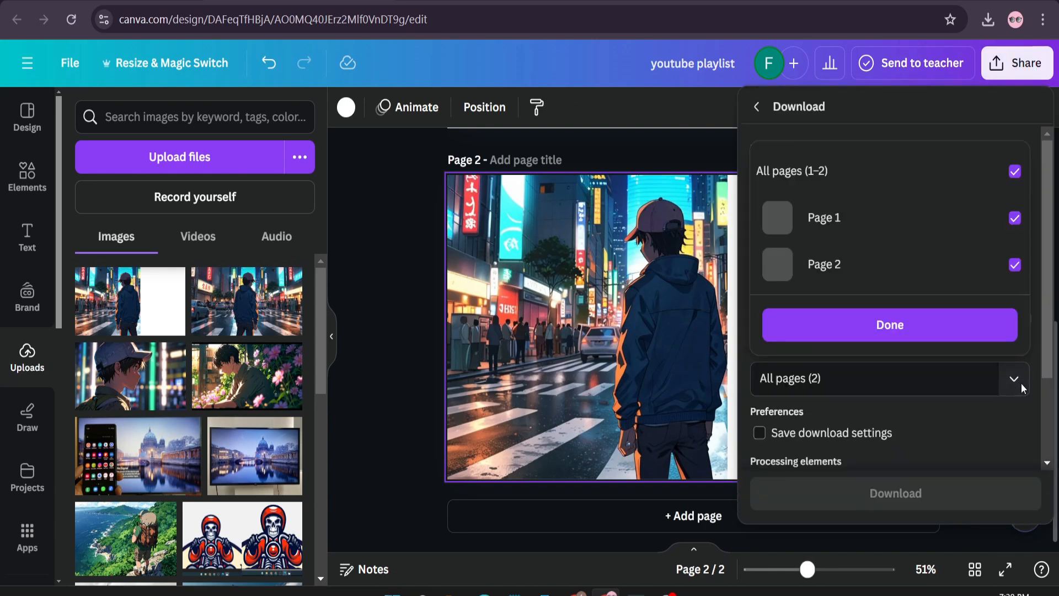
left_click(1025, 218)
left_click(895, 326)
left_click(879, 470)
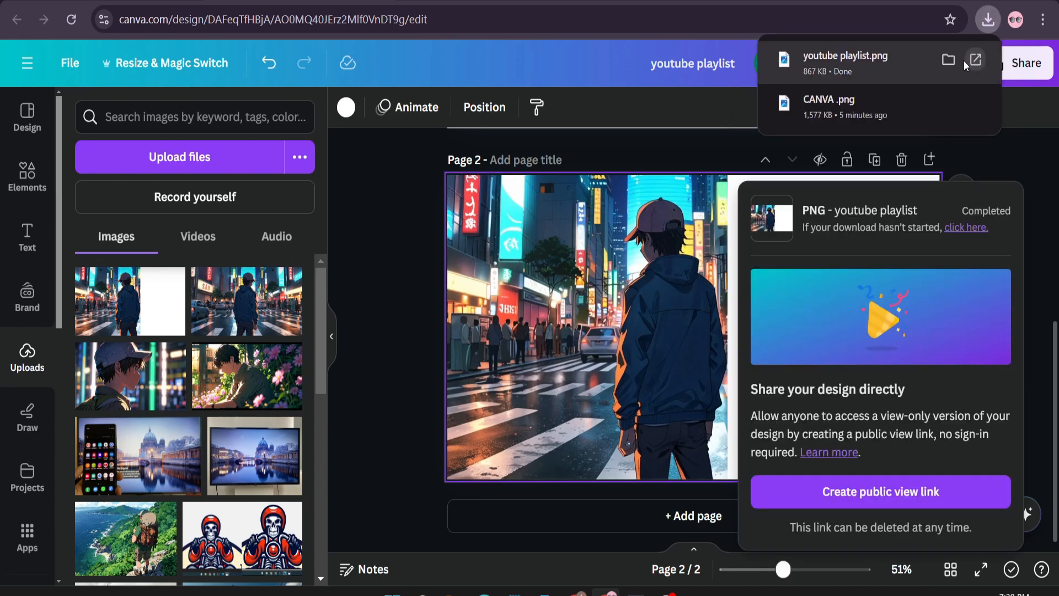
- Upload the downloaded youtube playlist PNG to the design's images and place it as a full-page image on a new third page
left_click(953, 62)
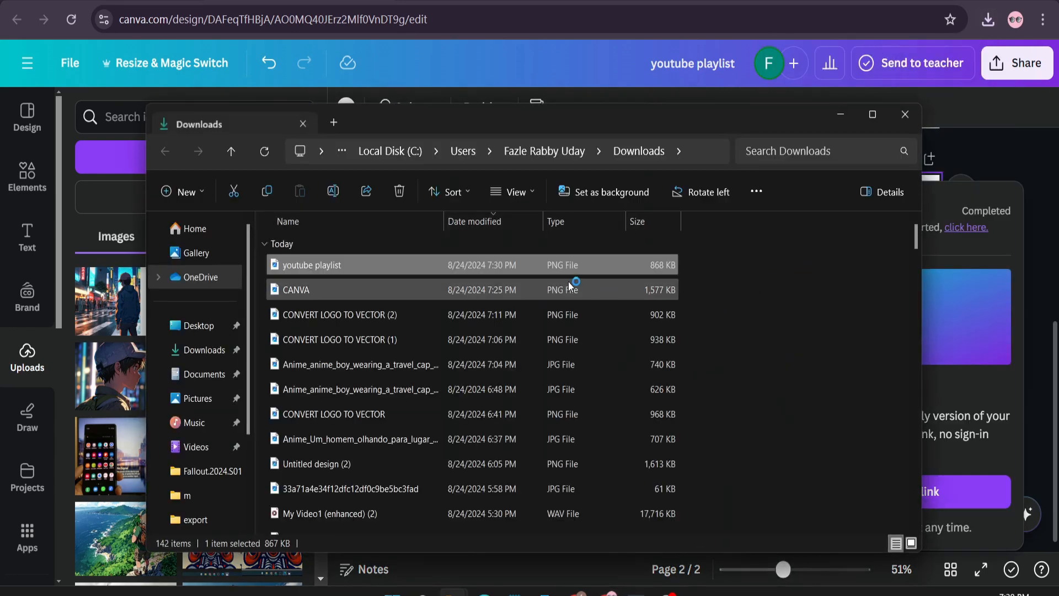
left_click_drag(467, 267, 105, 353)
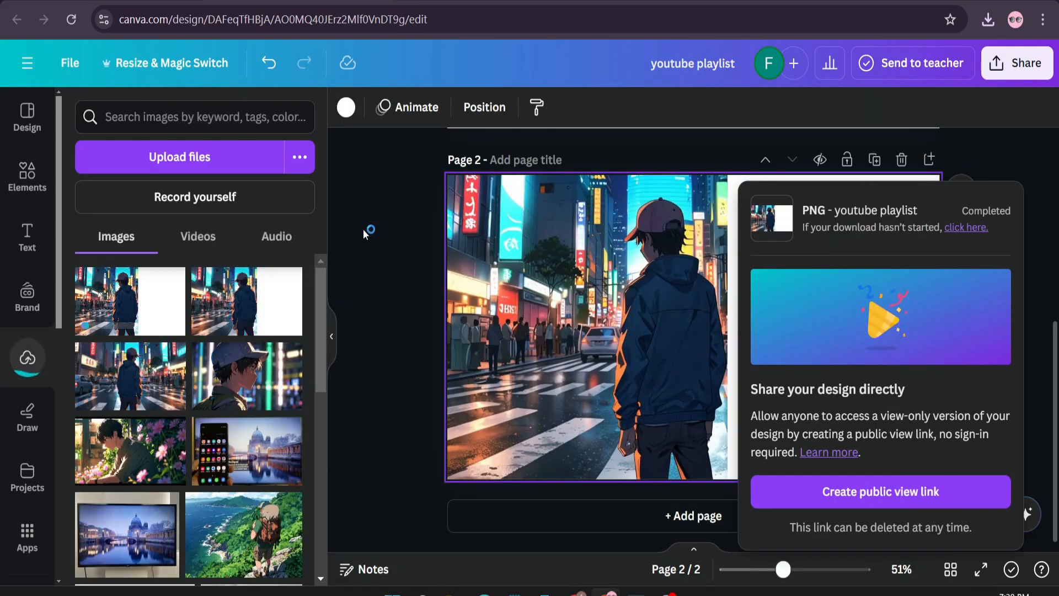
left_click(368, 223)
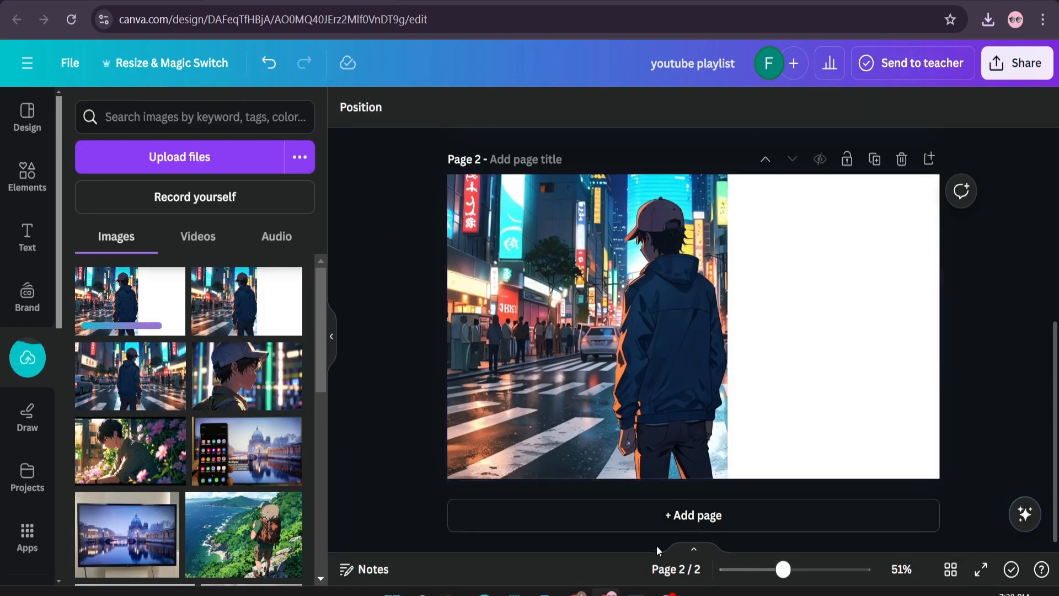
left_click(662, 515)
left_click_drag(127, 298, 465, 200)
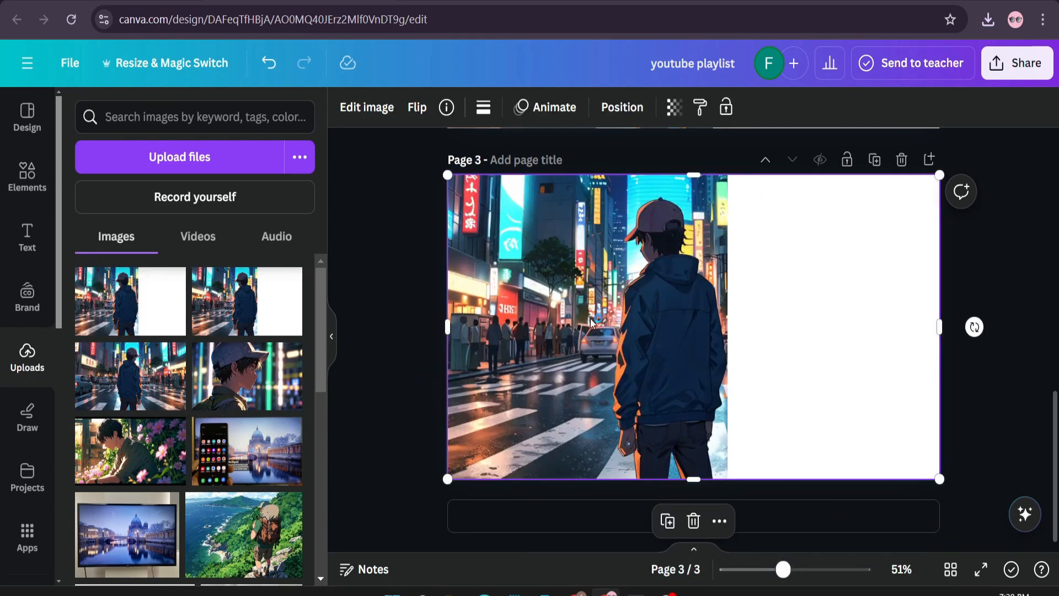
- Find the Easy Reflections app and open it for the image on page 3
left_click(27, 537)
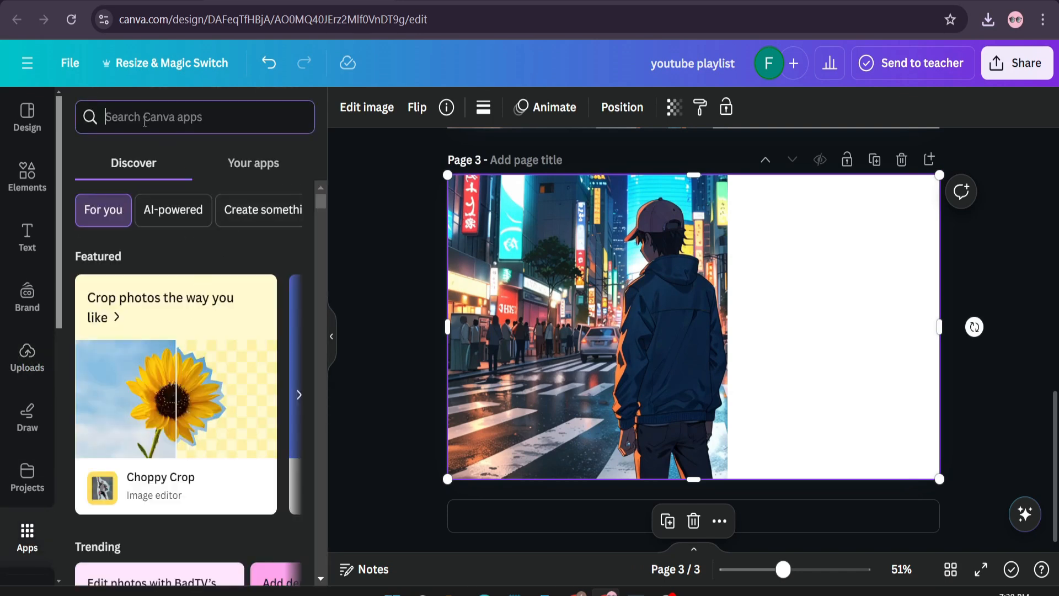
type("EASY REF")
left_click(150, 185)
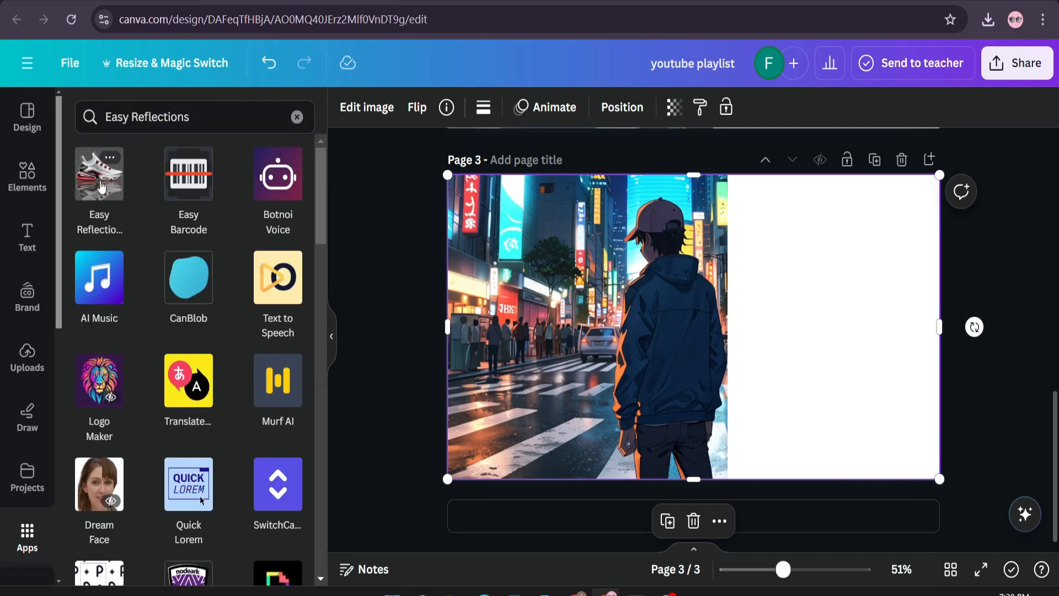
left_click(101, 186)
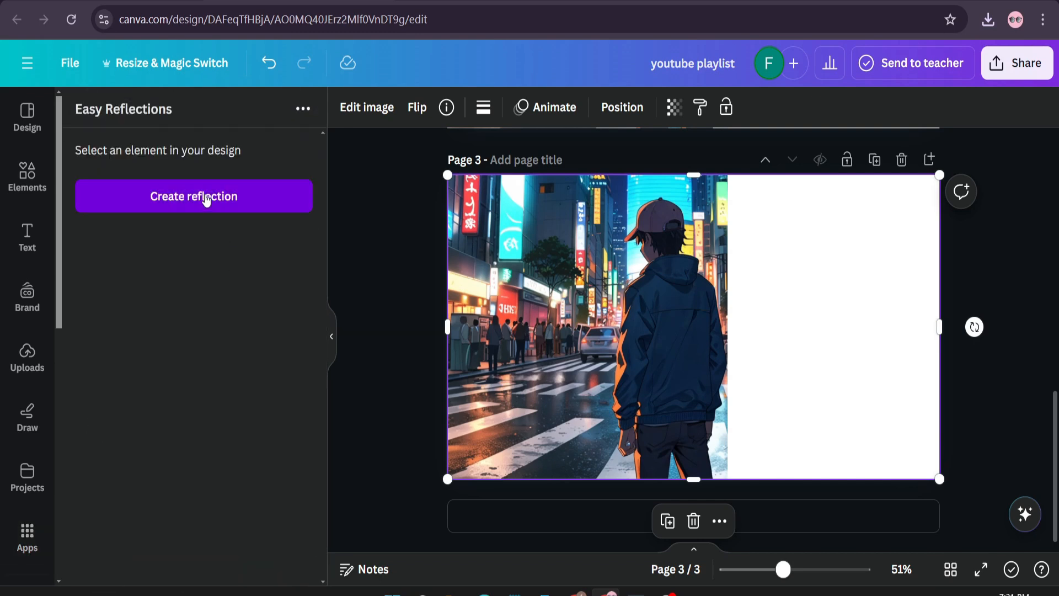
- Create a reflection of the page 3 image positioned Right with offset 55 and opacity 100, and add it to the design
left_click(207, 199)
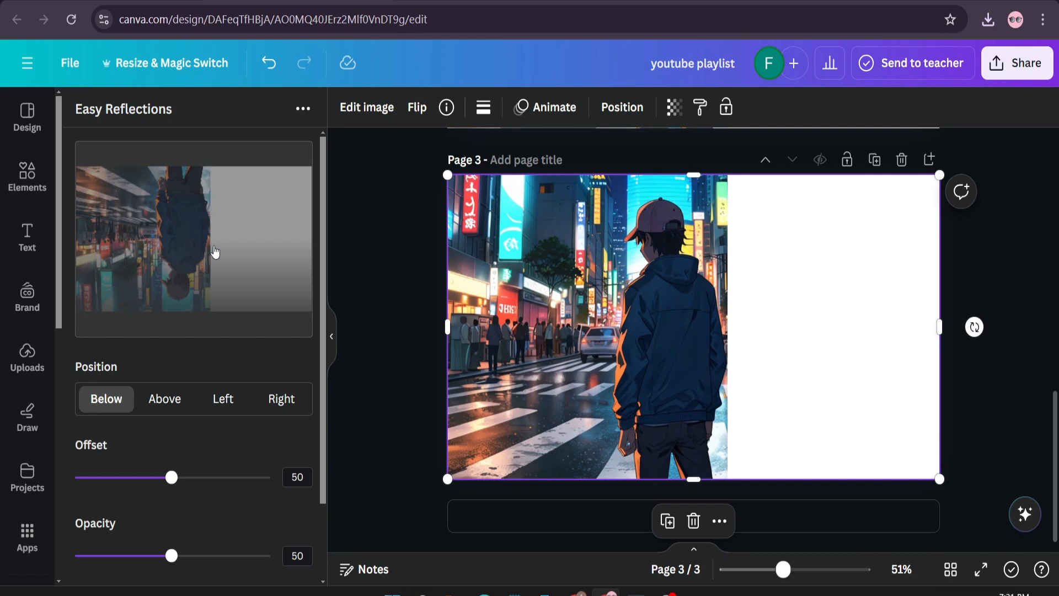
left_click(281, 406)
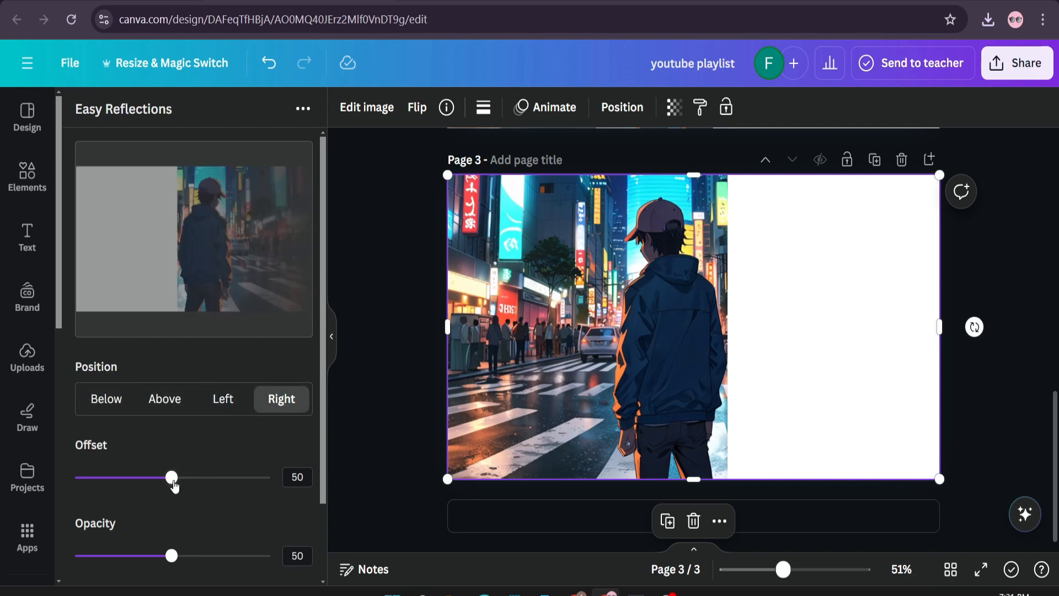
mouse_move(178, 486)
left_mouse_down()
mouse_move(213, 491)
mouse_move(188, 483)
left_mouse_up()
left_click_drag(172, 555, 286, 585)
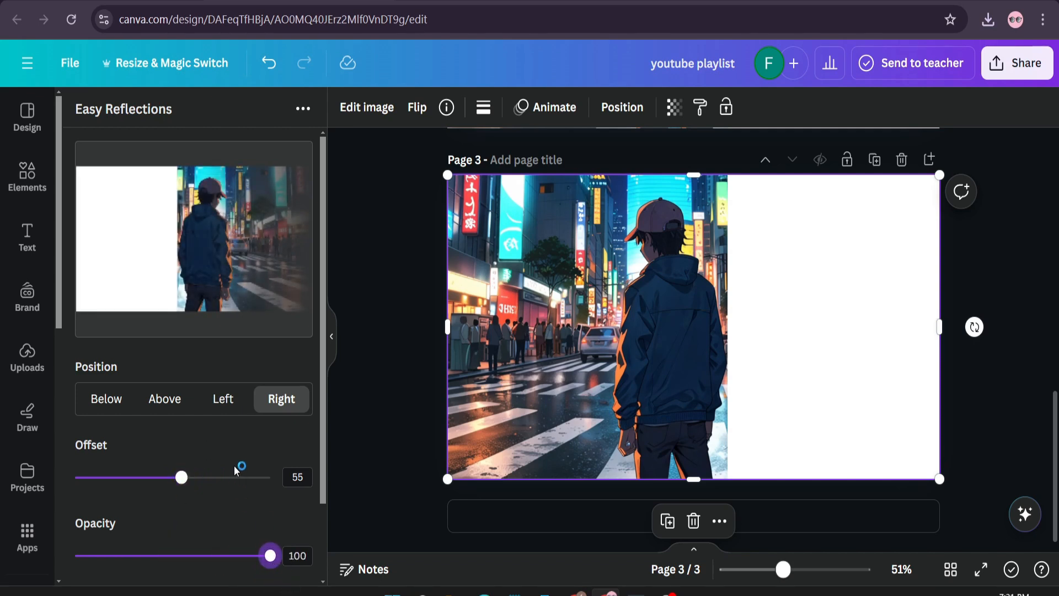
scroll(246, 437, "down", 2)
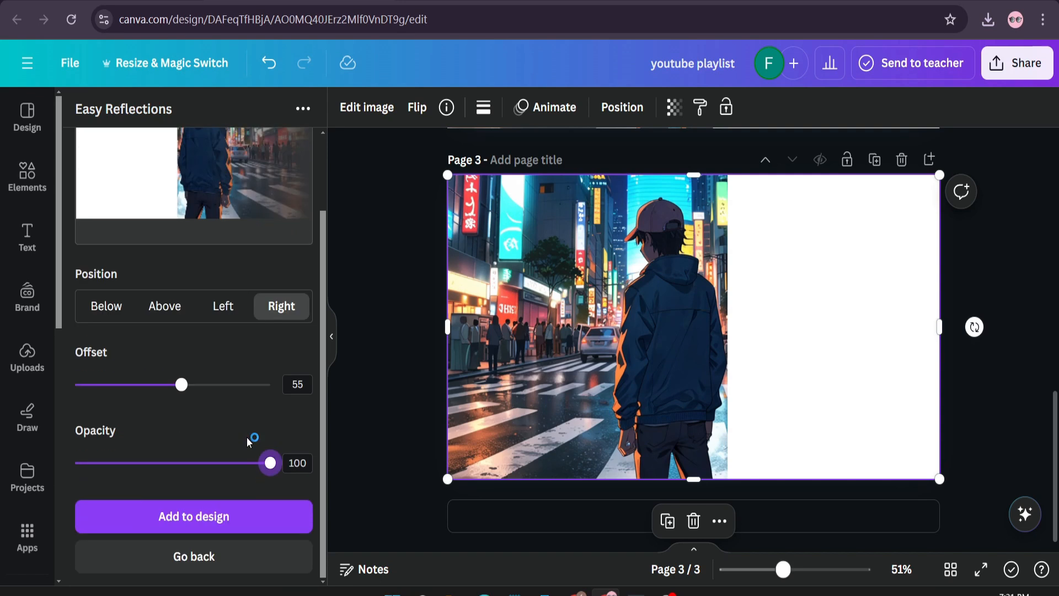
left_click(210, 521)
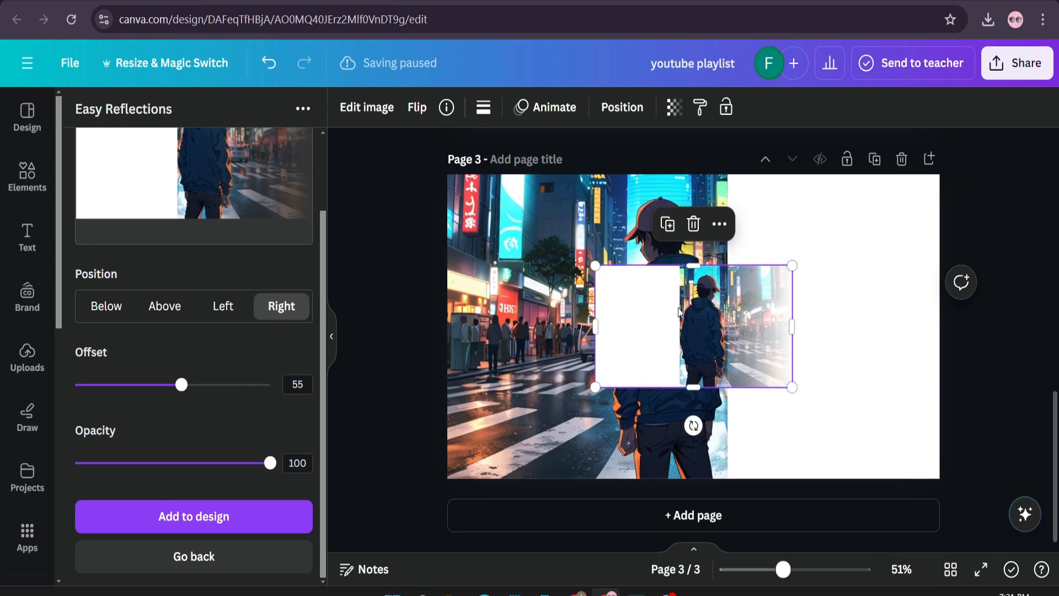
- Add a fourth page, move the reflection image onto it and enlarge it to fill the page
left_click(686, 519)
scroll(699, 441, "up", 3)
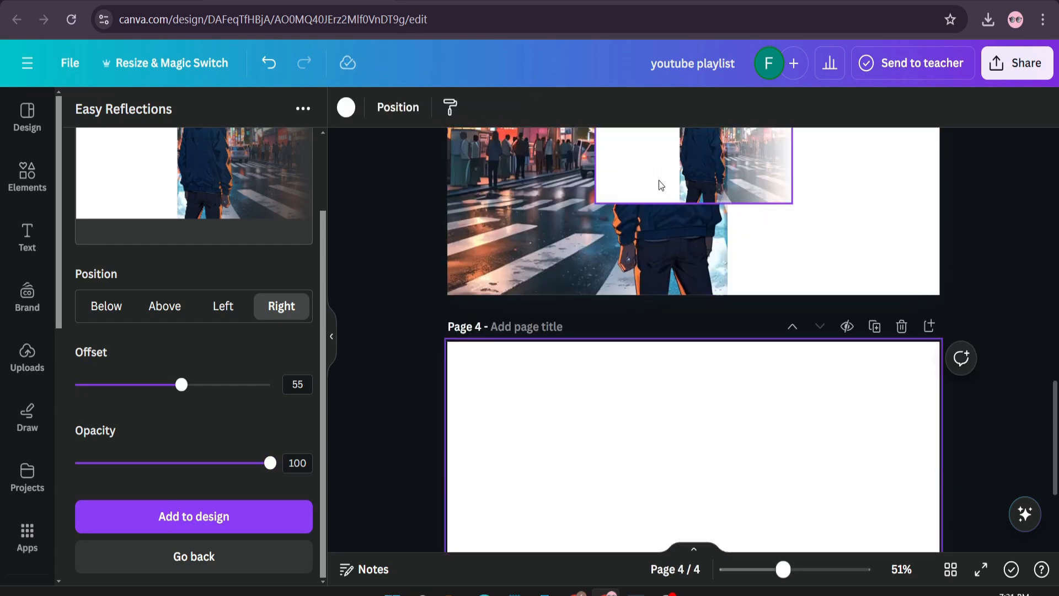
scroll(667, 221, "up", 2)
left_click_drag(657, 237, 590, 511)
scroll(606, 386, "down", 4)
left_click_drag(610, 295, 653, 365)
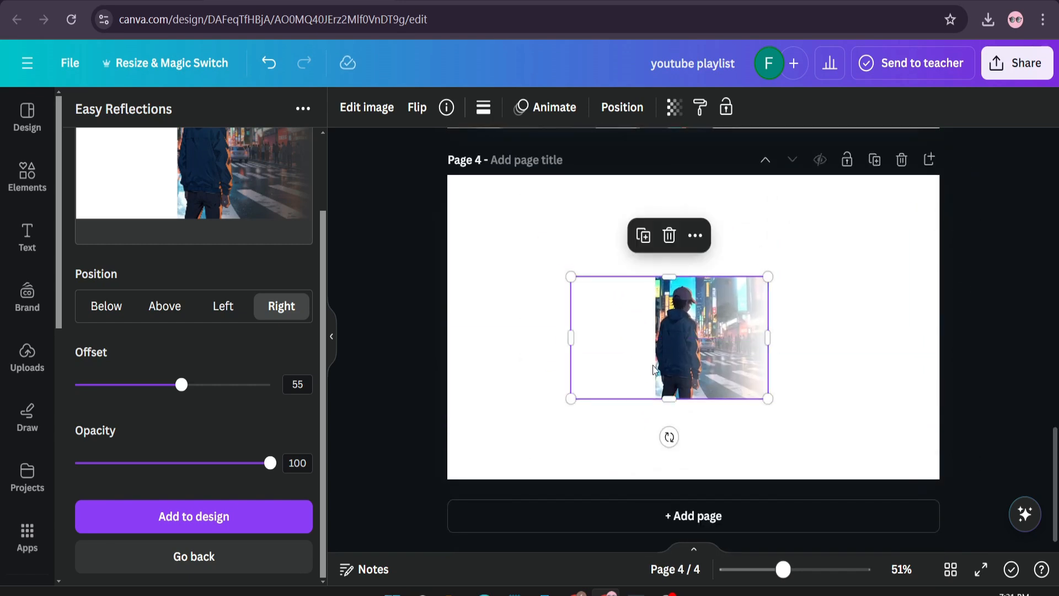
left_click_drag(572, 274, 447, 175)
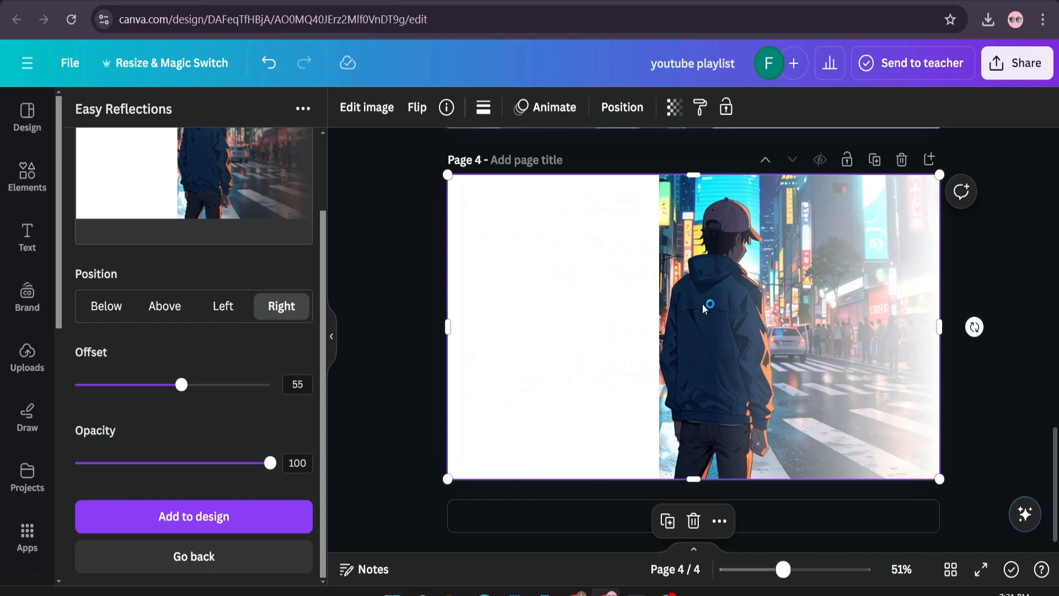
- Flip the reflection image on page 4 horizontally and shift it right until the boy's back meets the page's right edge
left_click(418, 107)
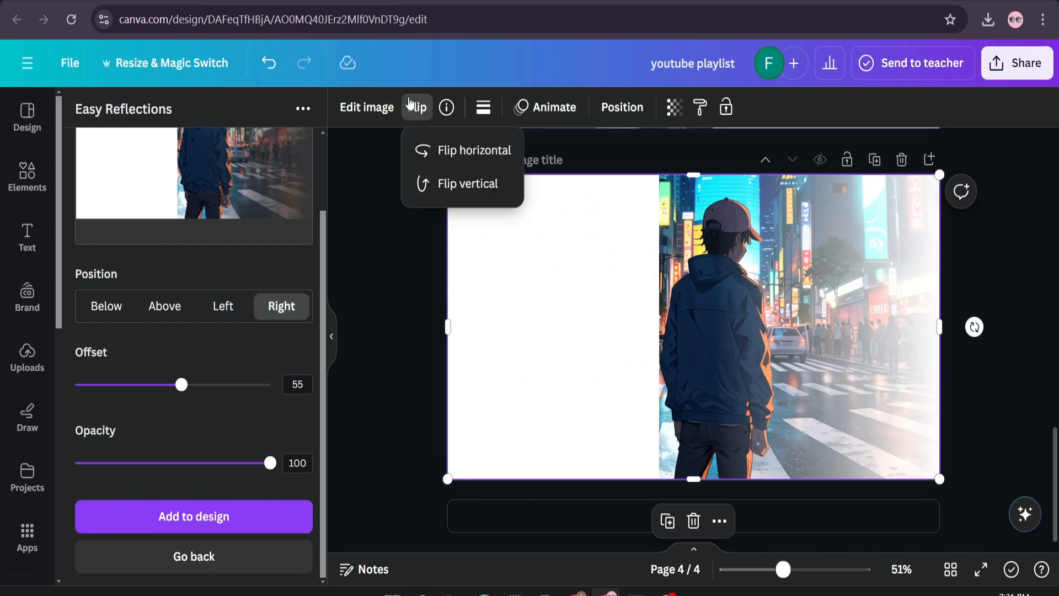
left_click(471, 160)
left_click(471, 160)
left_click_drag(609, 381, 823, 383)
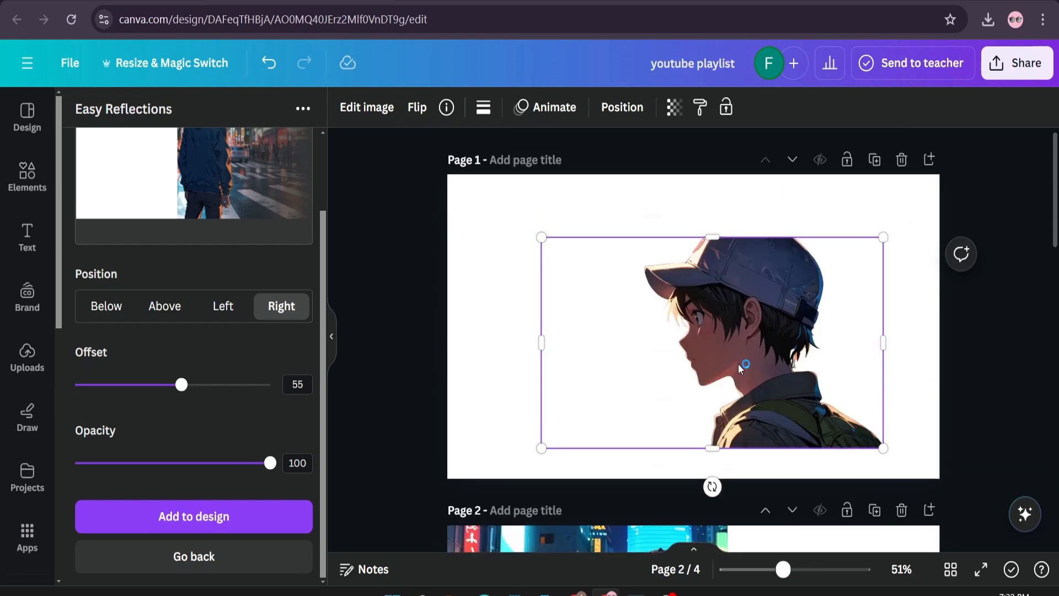
- Delete the two intermediate street-image pages, keeping only the portrait page and the faded reflection page
scroll(816, 390, "down", 5)
scroll(872, 330, "up", 3)
left_click(901, 344)
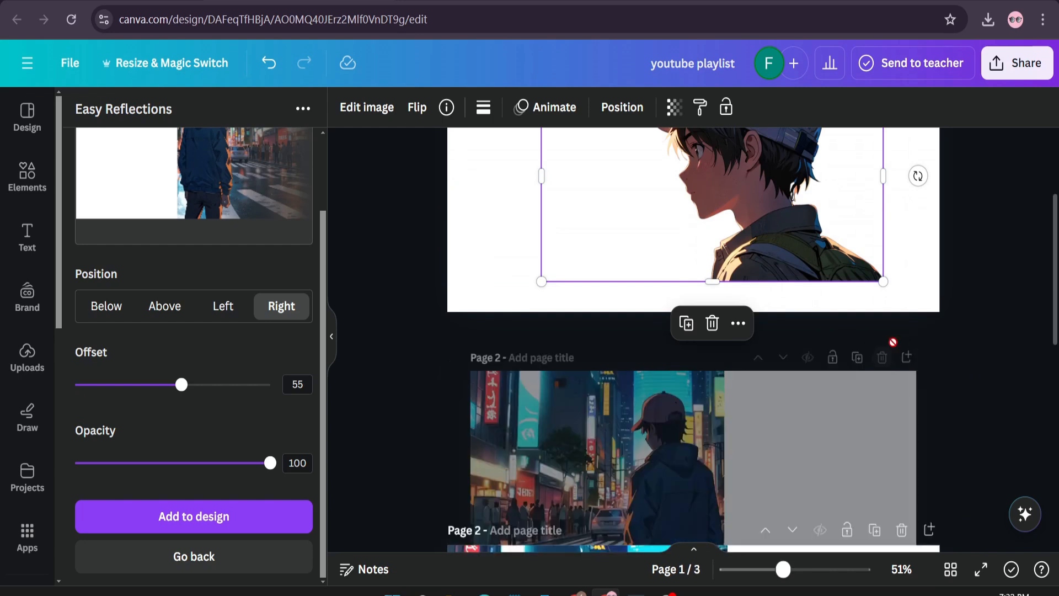
left_click(900, 343)
scroll(779, 381, "up", 3)
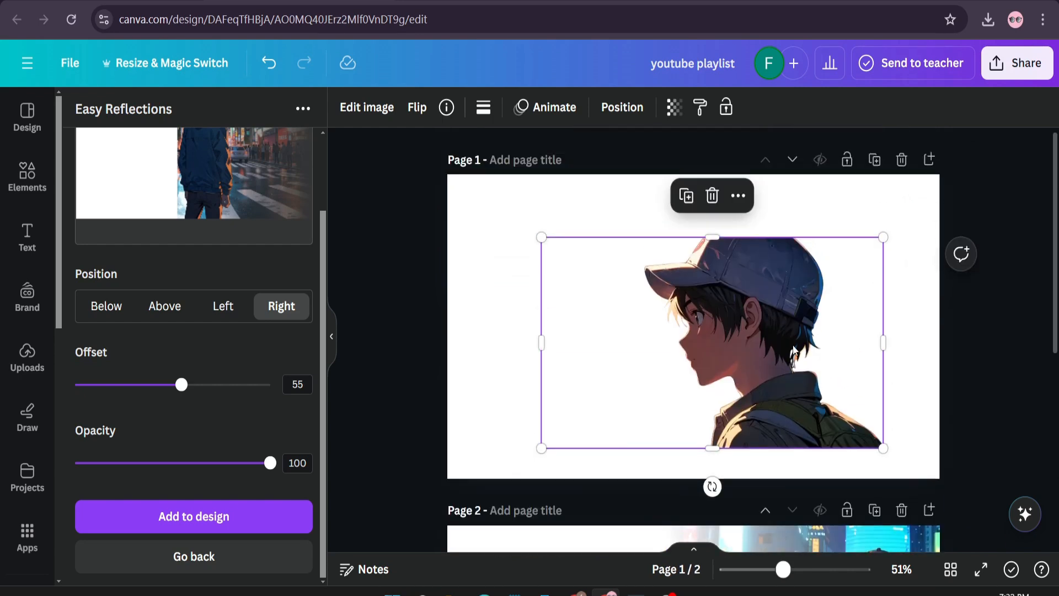
- Move the background-removed portrait from page 1 onto the left part of page 2, its upper edge aligned with the page's top
scroll(774, 307, "down", 4)
scroll(762, 287, "up", 3)
left_click_drag(748, 253, 662, 522)
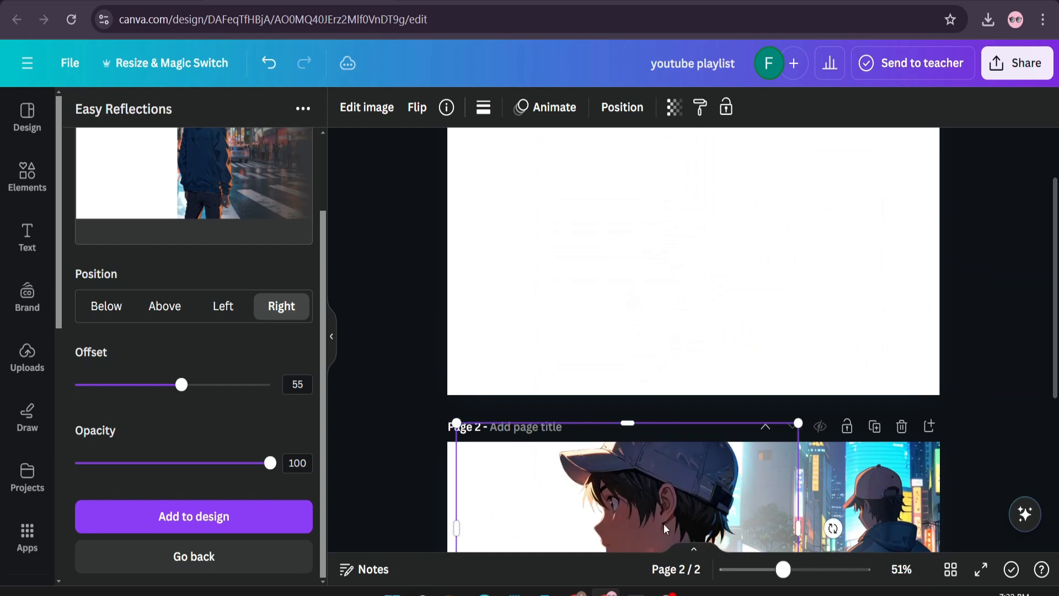
scroll(664, 524, "down", 5)
mouse_move(680, 326)
left_mouse_down()
mouse_move(681, 350)
mouse_move(687, 343)
left_mouse_up()
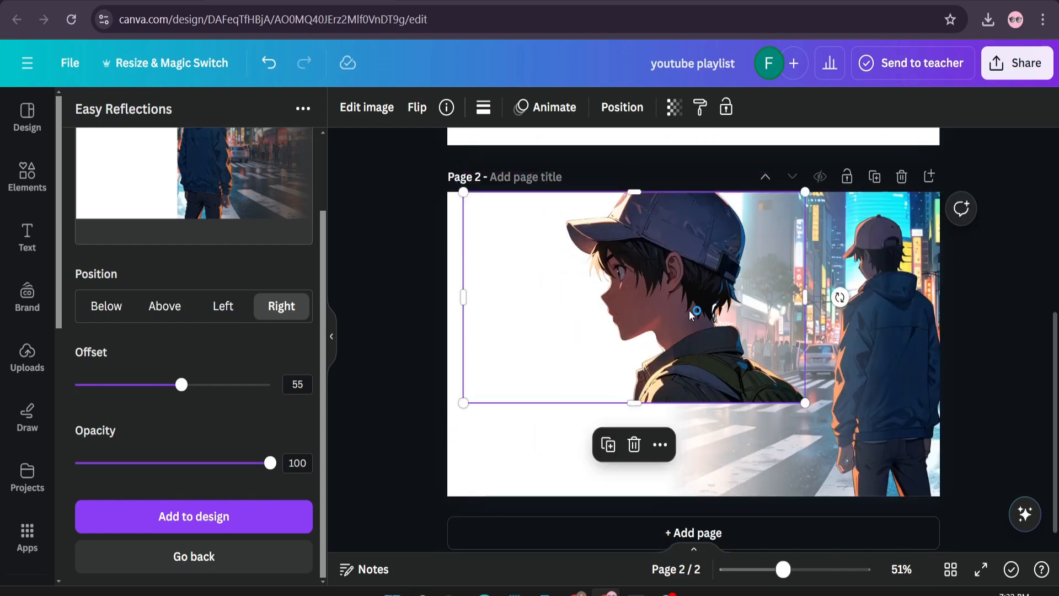
- Send the portrait to the back, behind the faded street image, and enlarge it to the full height of page 2
right_click(690, 310)
mouse_move(753, 275)
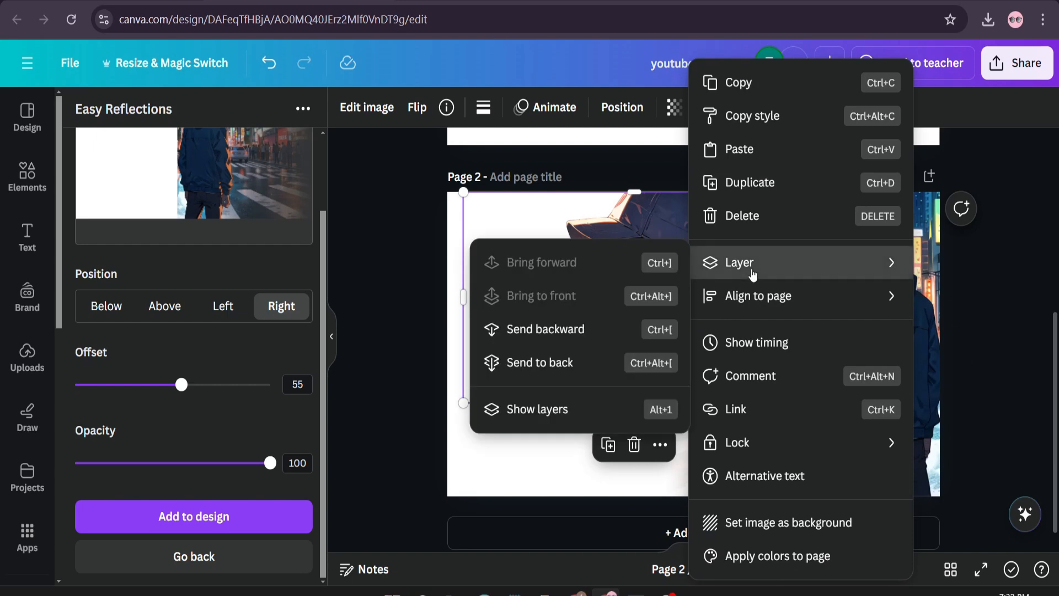
left_click(533, 364)
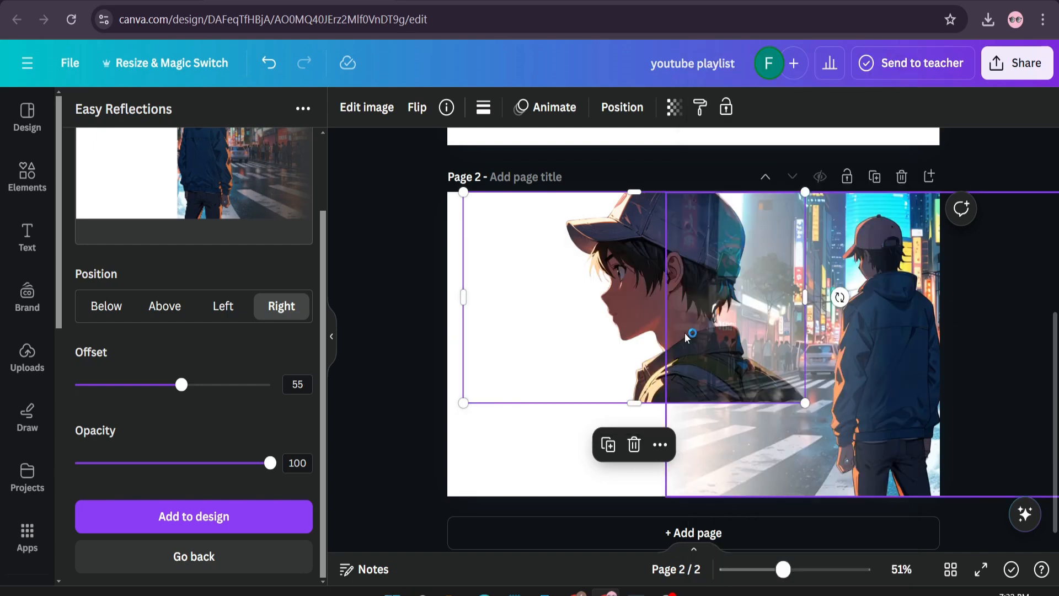
left_click_drag(807, 408, 953, 496)
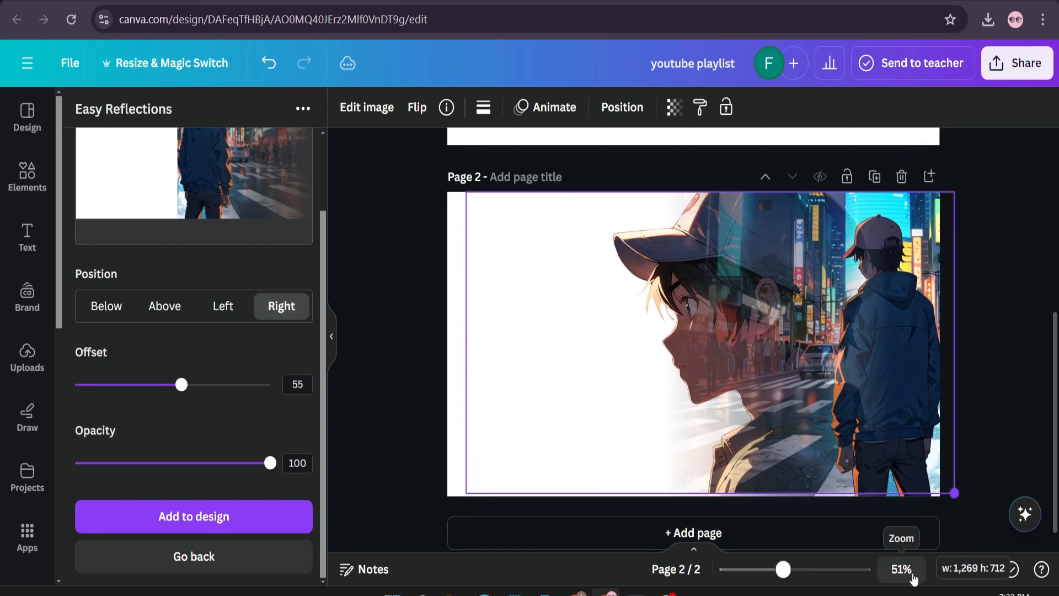
left_click(916, 574)
- Shift the portrait left so the standing boy is clear of the face, and crop the empty area in front of the cap's brim
left_click_drag(781, 367, 690, 364)
left_click(964, 408)
left_click(706, 375)
left_click(652, 349)
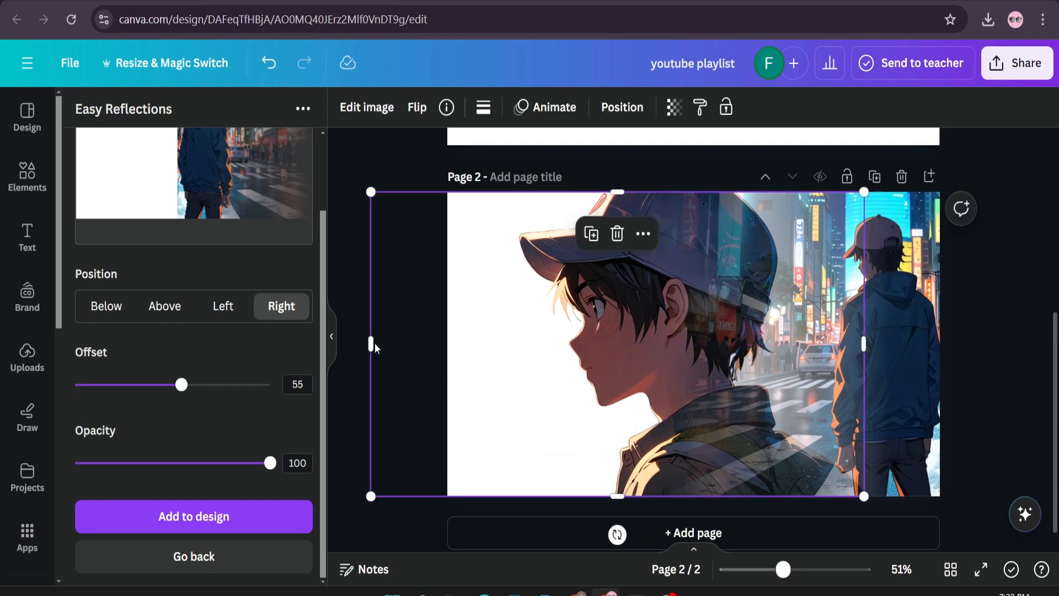
left_click_drag(371, 346, 514, 346)
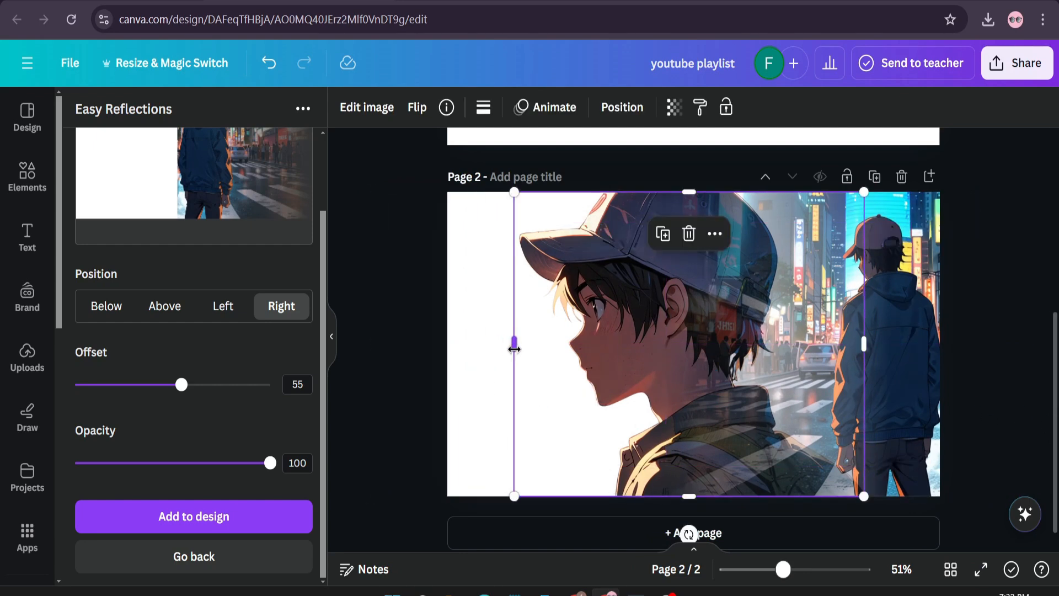
- Fill the page 2 background with the turquoise-to-dark-blue linear gradient (#5de0e6, #004aad) and apply the colour change to all pages
left_click(459, 234)
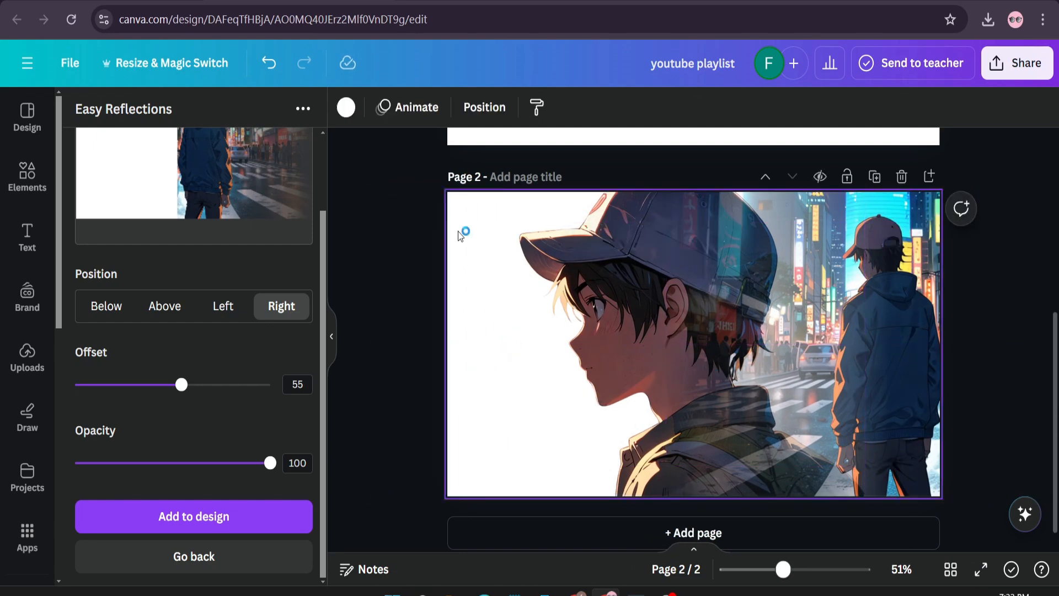
left_click(346, 111)
scroll(204, 407, "down", 5)
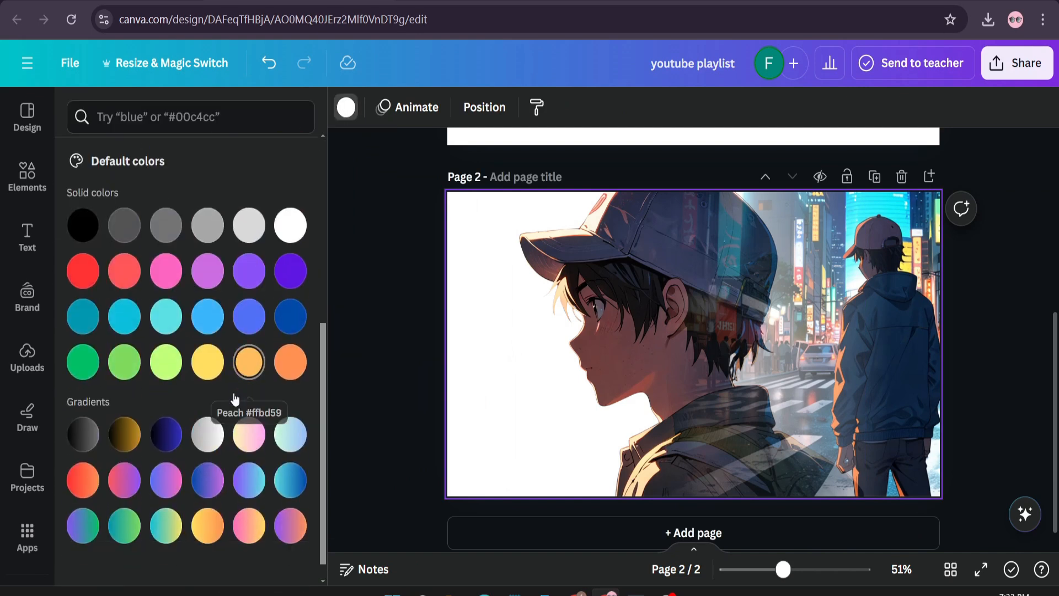
scroll(236, 397, "down", 1)
left_click(249, 456)
left_click(289, 447)
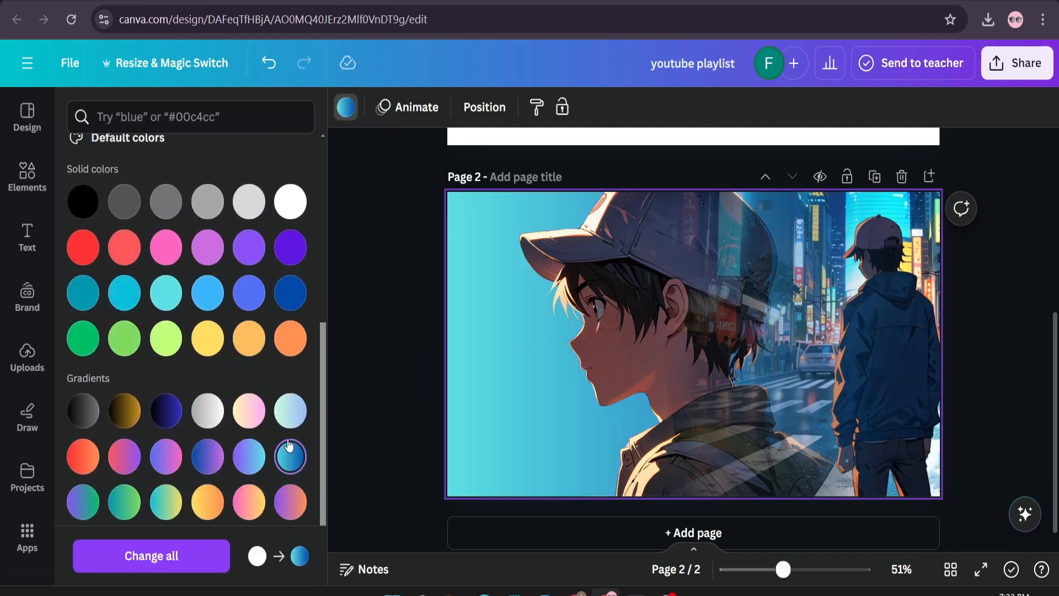
scroll(260, 444, "down", 1)
left_click(125, 442)
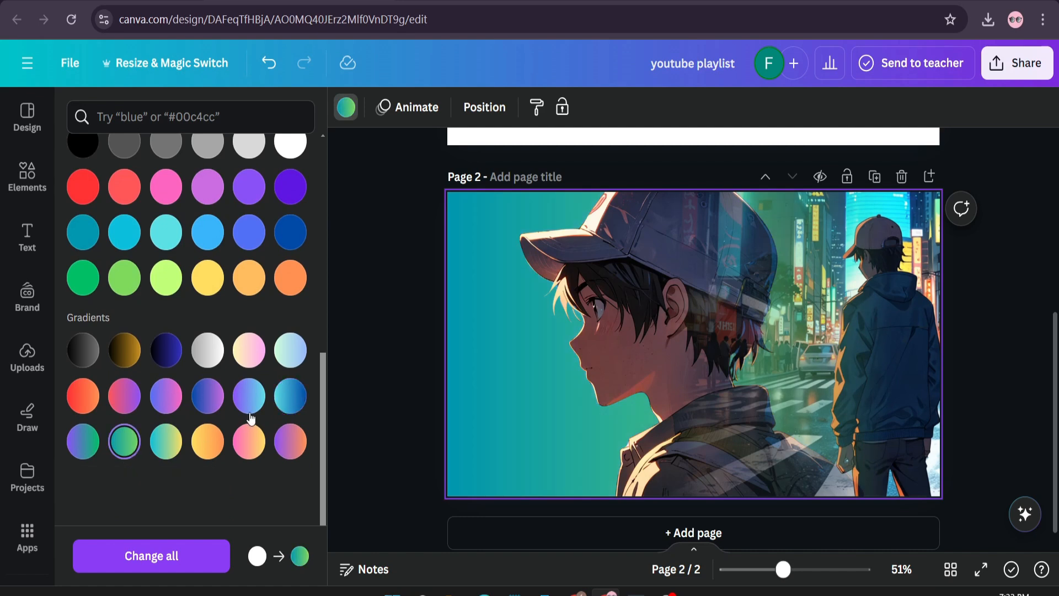
left_click(283, 404)
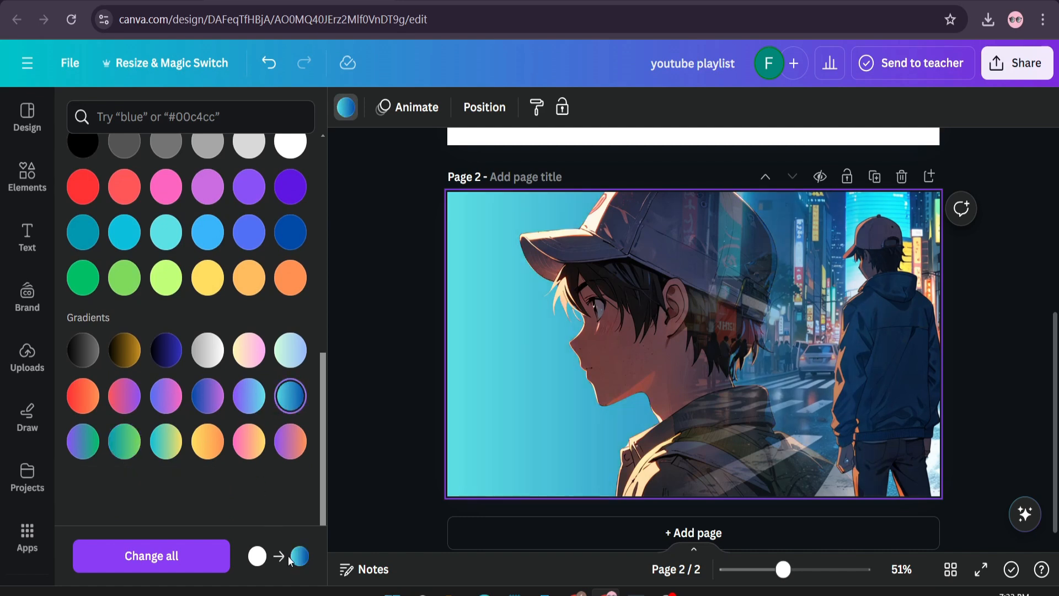
left_click(201, 557)
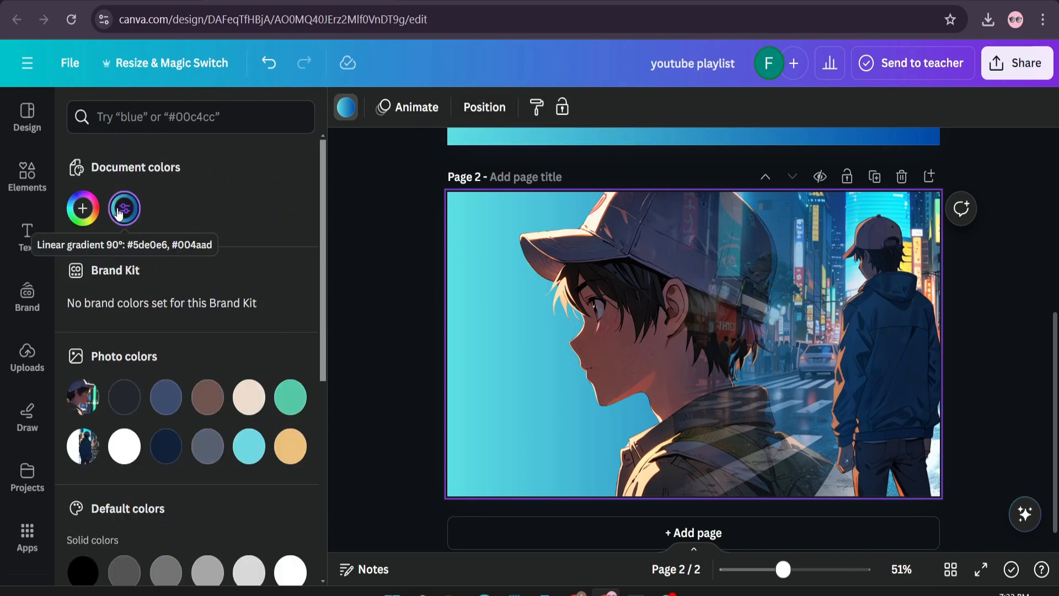
- Change the dark blue colour of the page 2 background gradient to a much paler blue
left_click(124, 208)
left_click(132, 333)
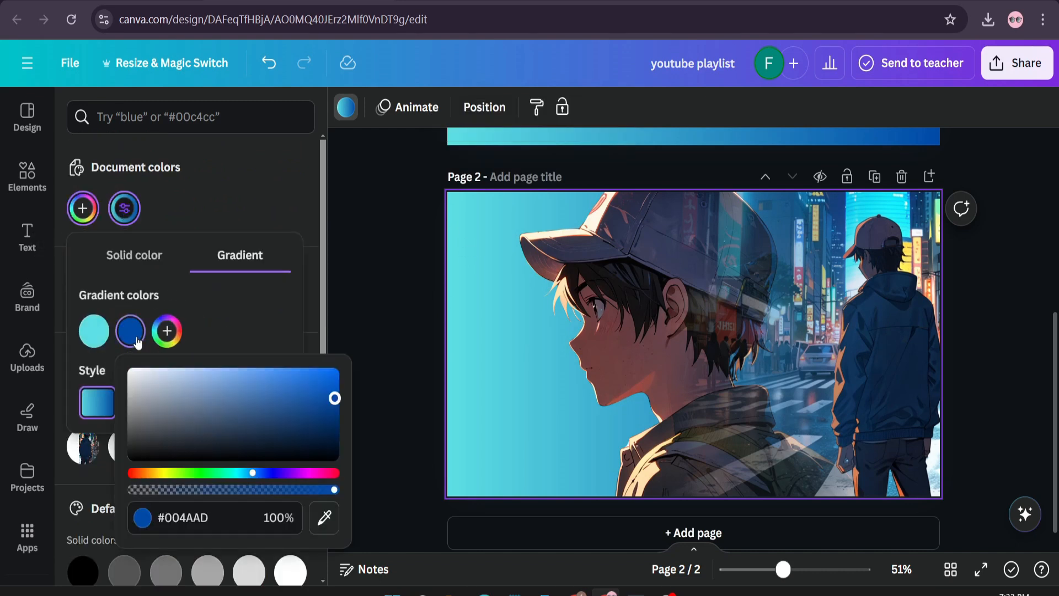
left_click_drag(319, 413, 184, 372)
left_click(358, 323)
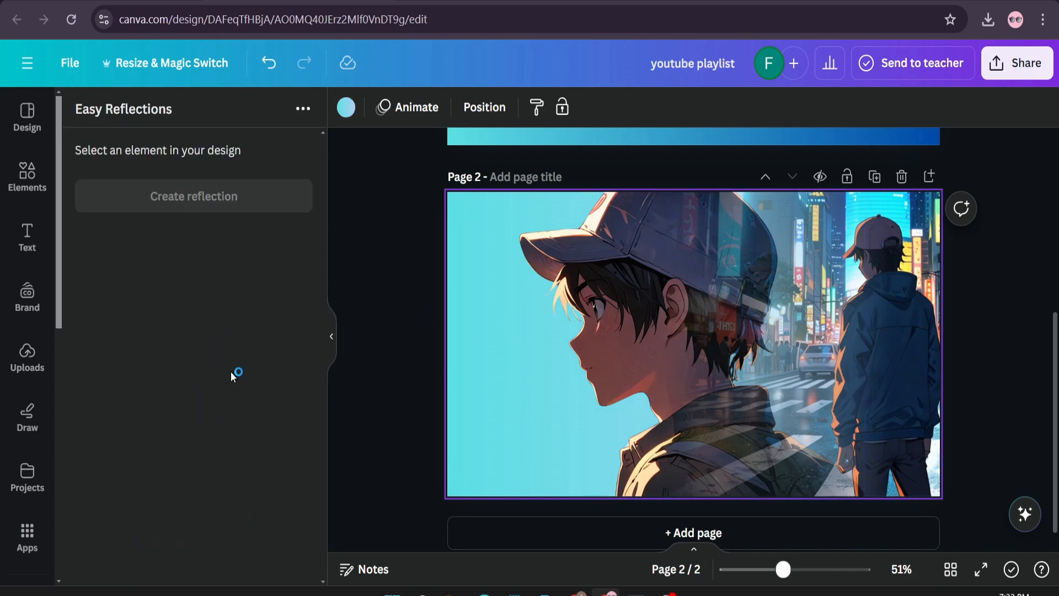
- Add a red two-line heading reading "CITY LIFE" and place it in the empty area in front of the portrait's chin
left_click(37, 255)
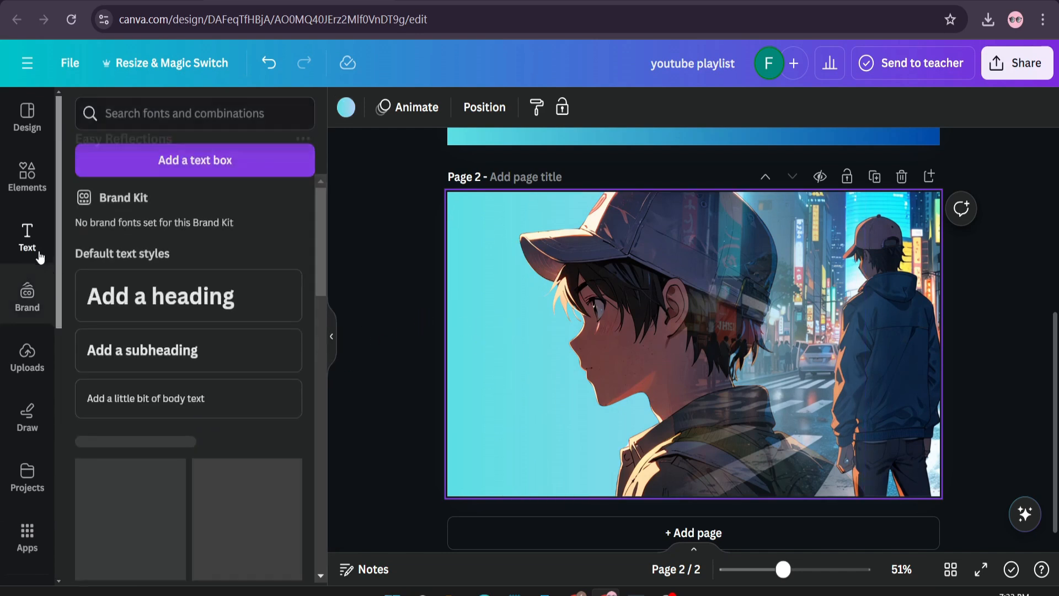
left_click(198, 330)
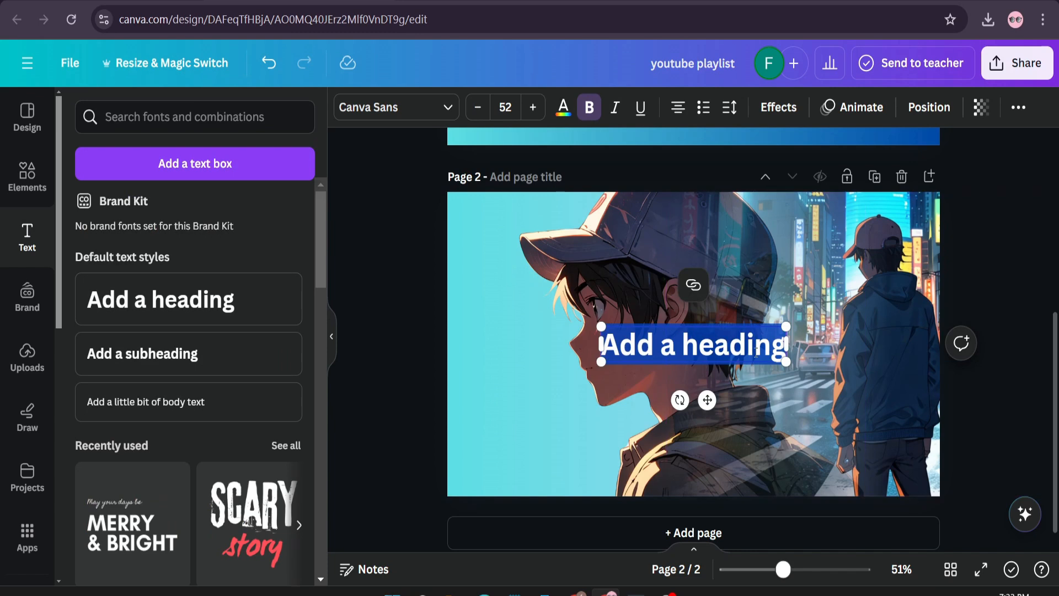
key("BackSpace")
type("CITY")
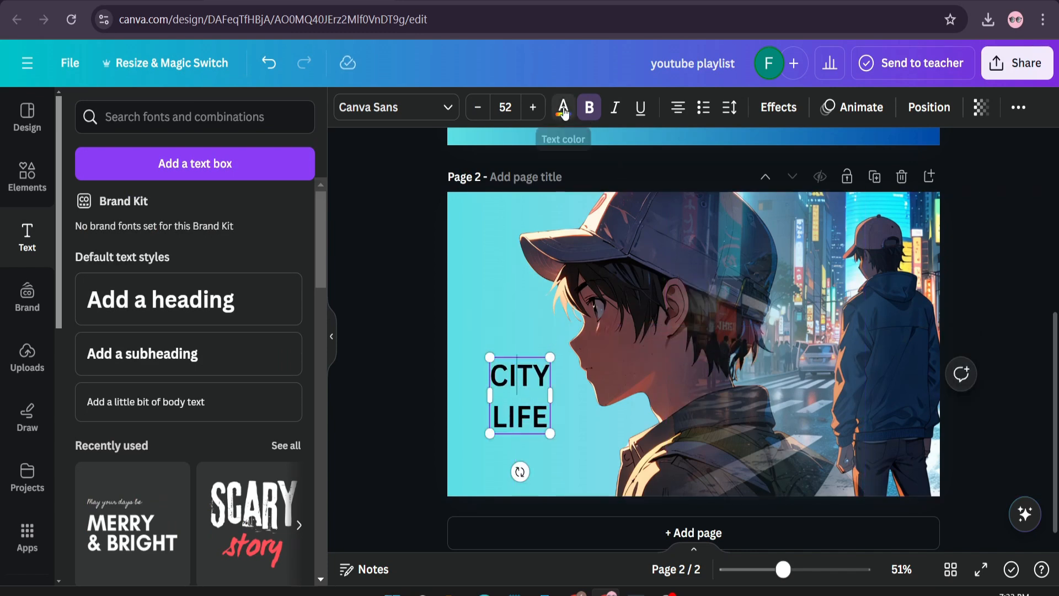
left_click(563, 108)
scroll(189, 405, "down", 4)
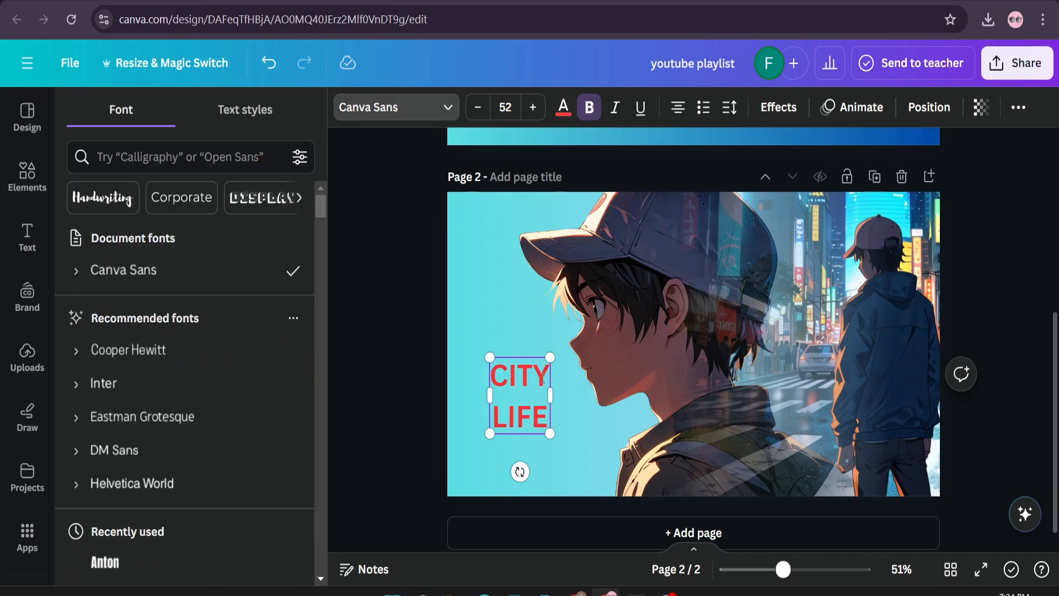
- Change the font of the "CITY LIFE" heading to Anton
scroll(543, 379, "down", 1)
left_click(420, 109)
left_click(419, 109)
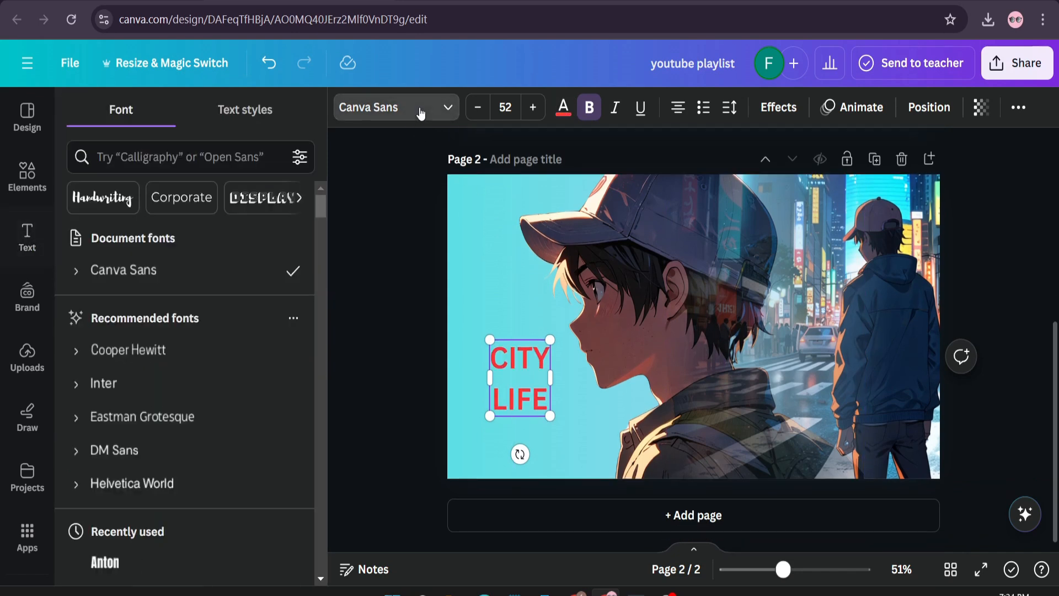
scroll(196, 364, "down", 1)
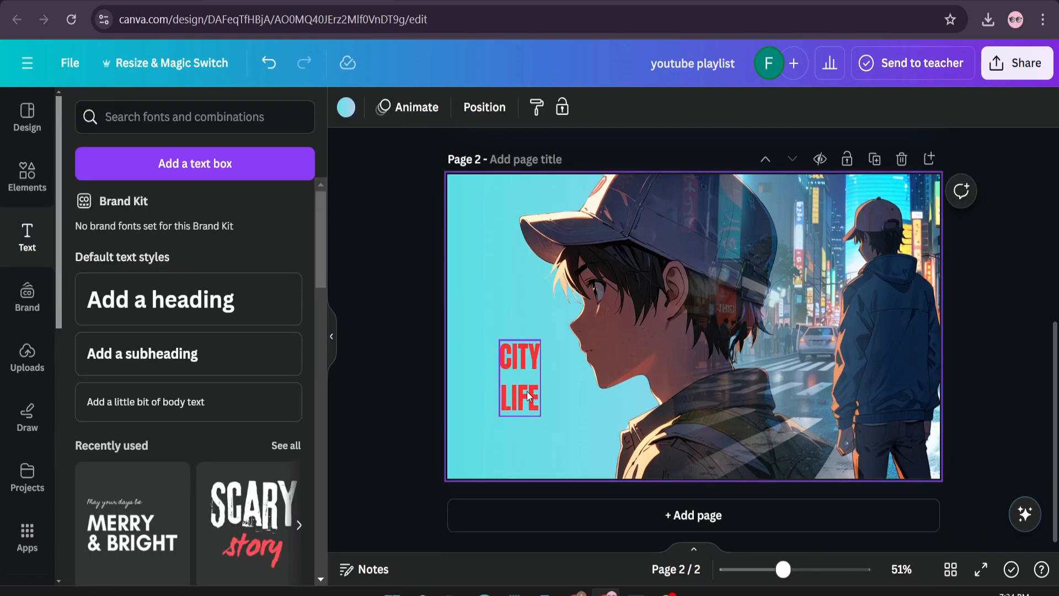
- Enlarge the "CITY LIFE" heading to size 108 in the page's lower-left area and shift the portrait slightly right to give it room
left_click(527, 396)
left_click_drag(534, 449, 588, 497)
left_click_drag(564, 429, 533, 399)
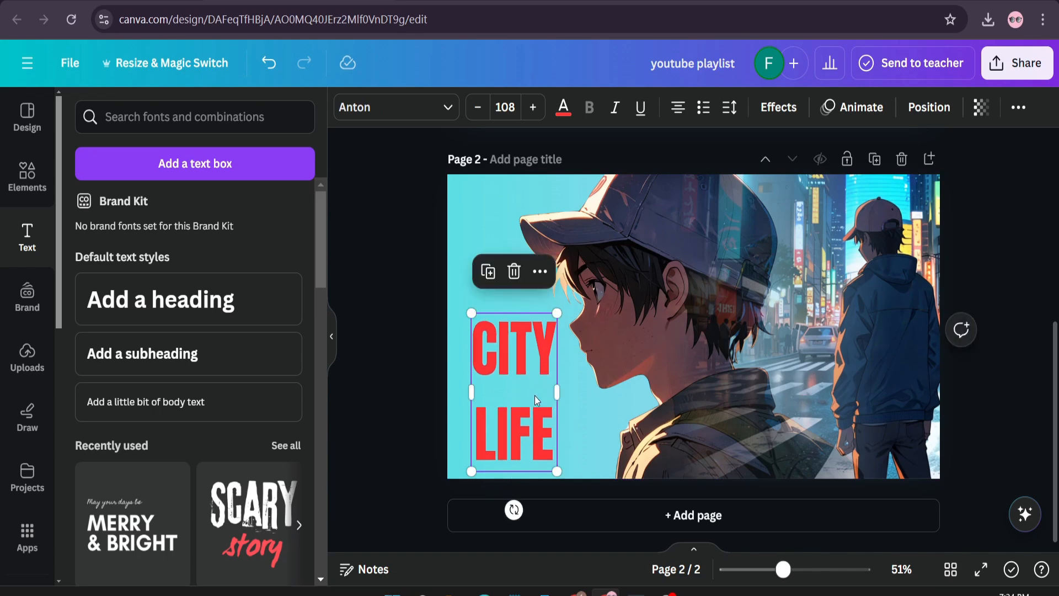
mouse_move(649, 334)
left_mouse_down()
mouse_move(679, 339)
mouse_move(669, 339)
left_mouse_up()
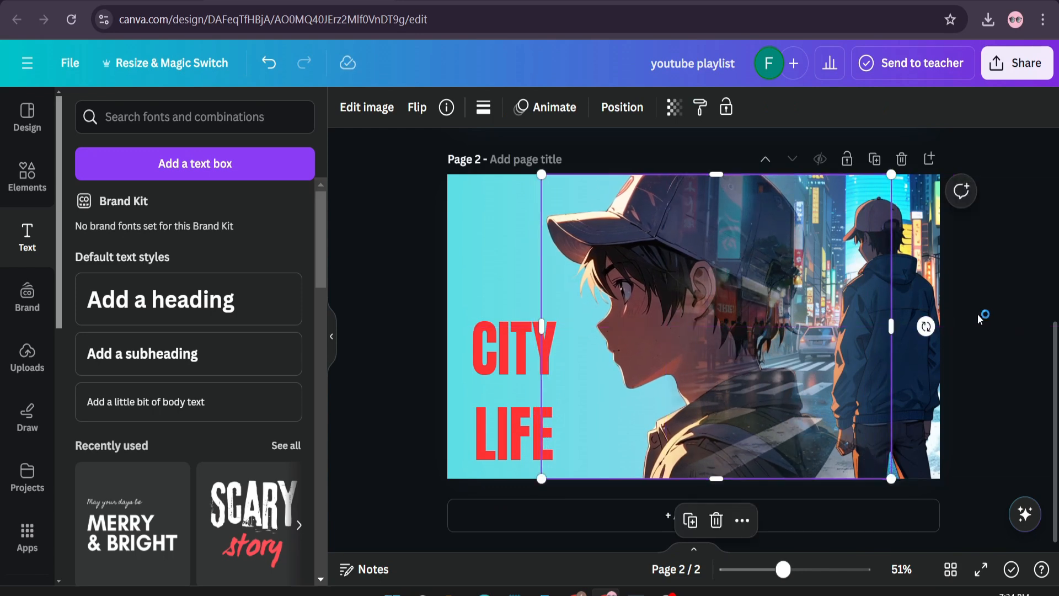